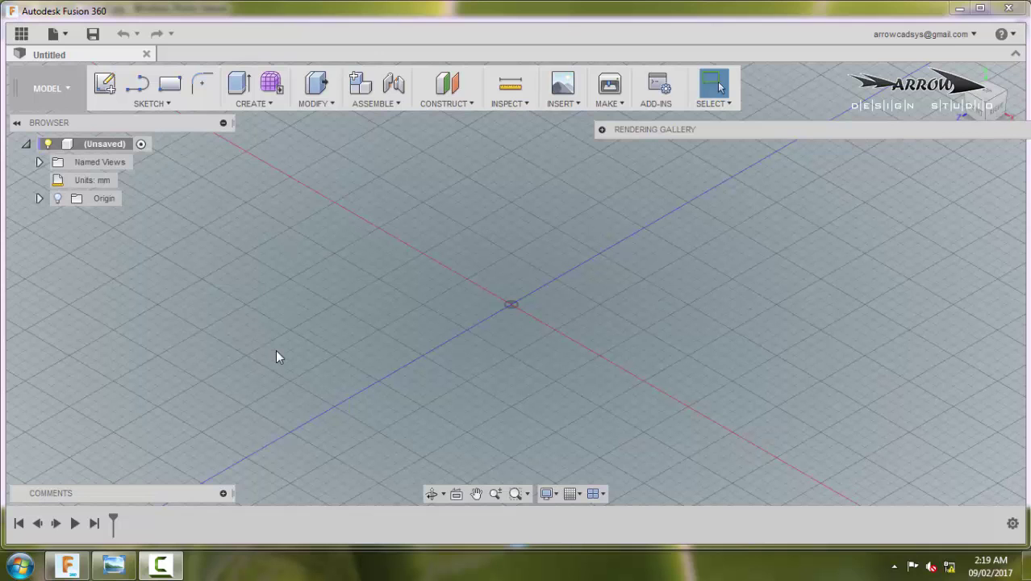
- Show the dimensioned isometric bracket drawing IMG_20170209_143130.jpg in Windows Photo Viewer
left_click(113, 563)
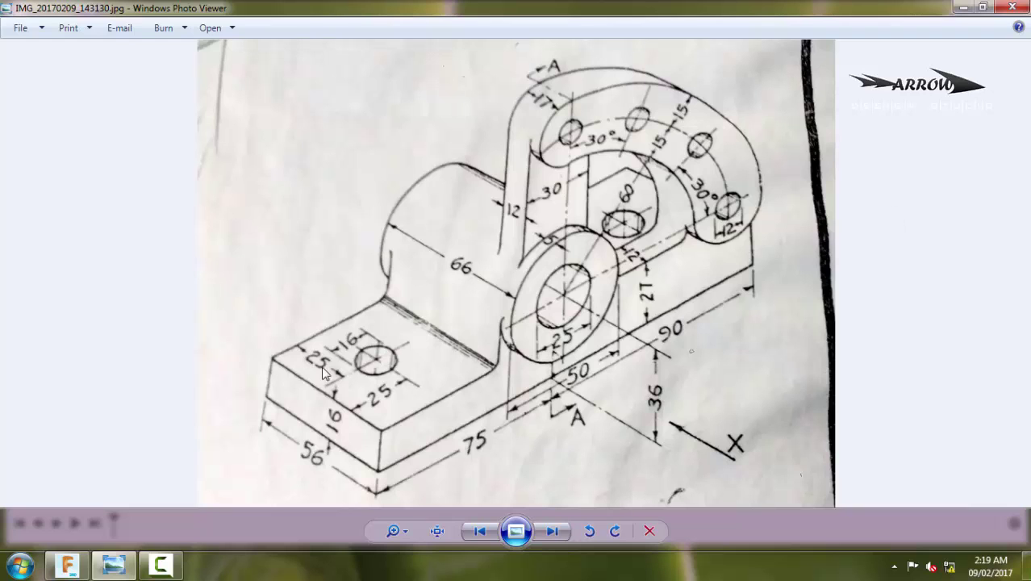
left_click(74, 565)
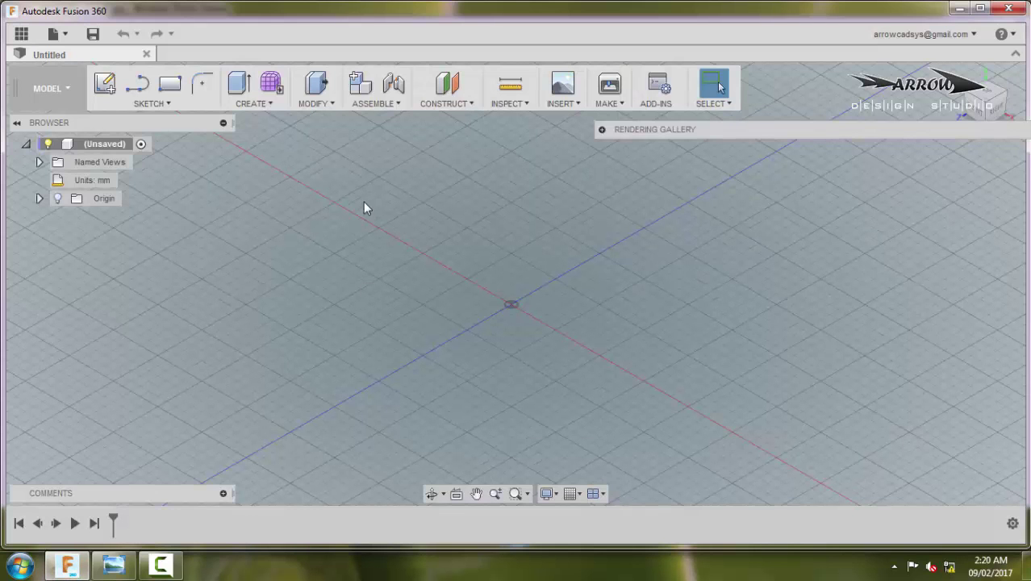
left_click(114, 565)
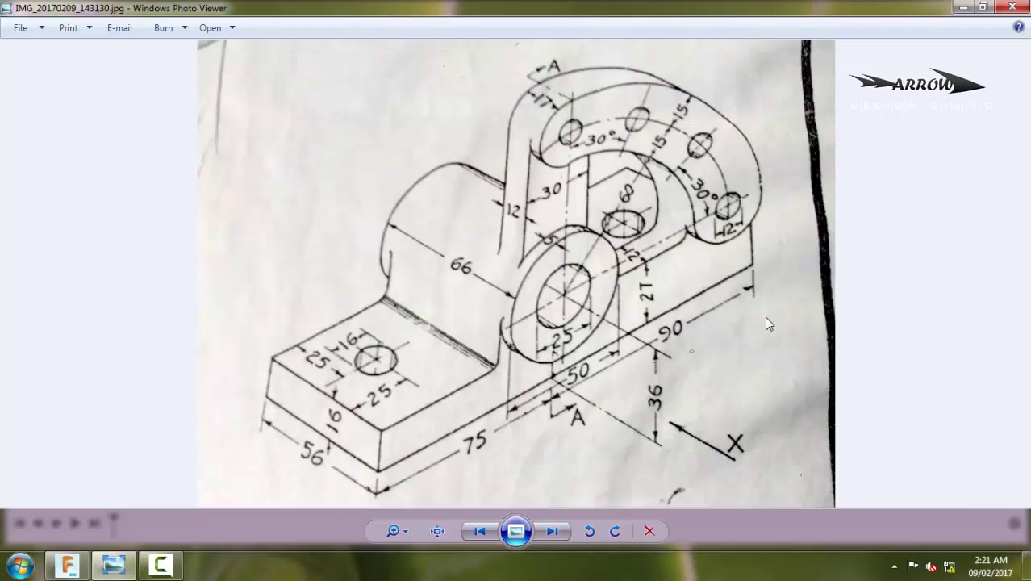
- Return to the untitled Fusion 360 design and start a new sketch via Create Sketch
left_click(67, 565)
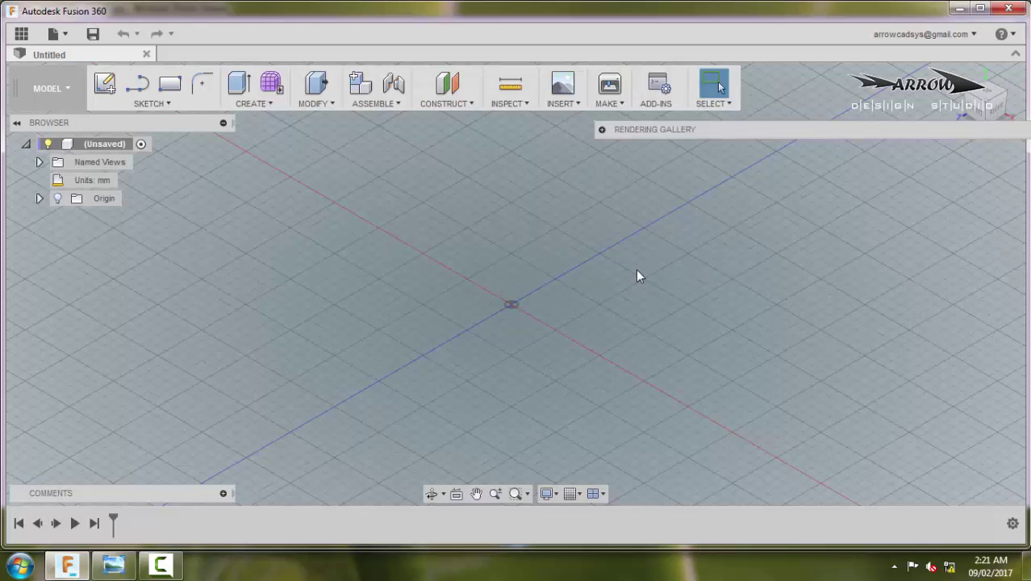
left_click(58, 199)
left_click(57, 199)
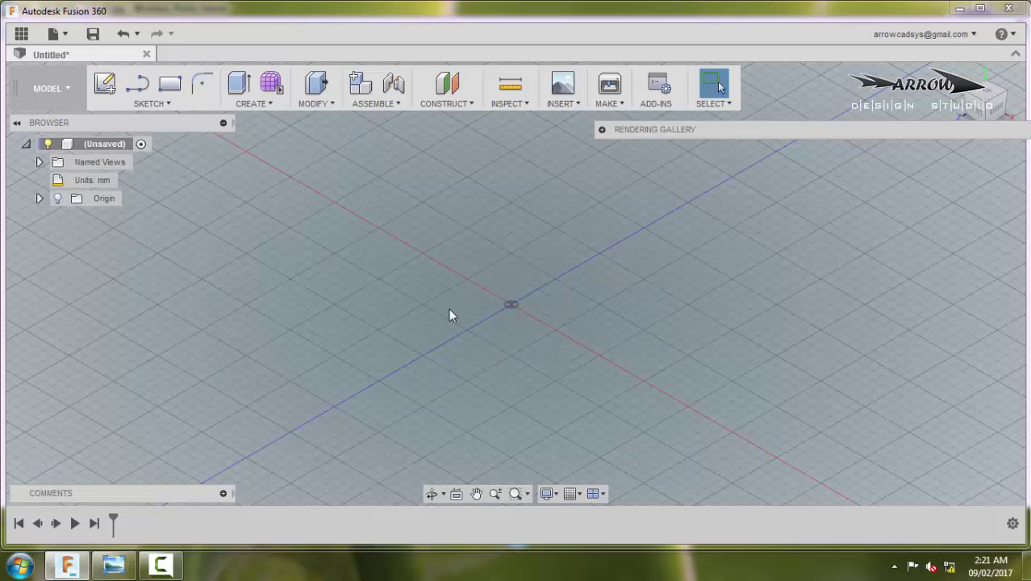
middle_click_drag(467, 310, 452, 330)
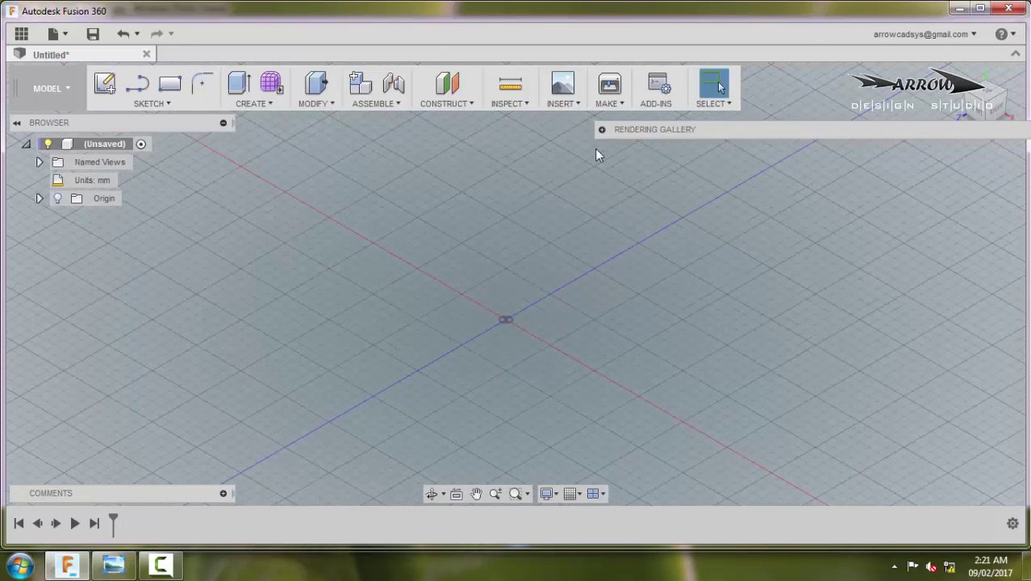
left_click(134, 104)
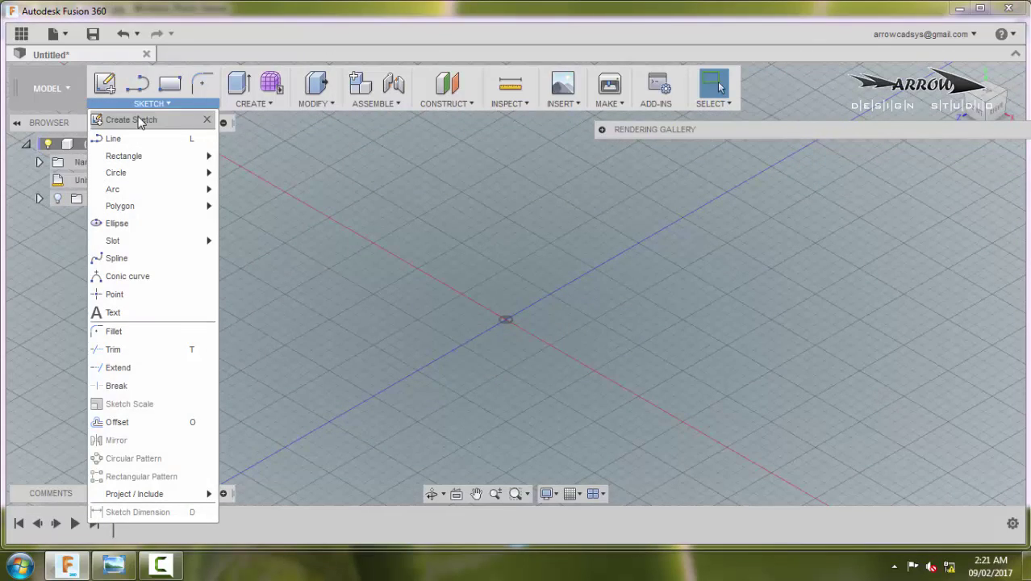
left_click(131, 120)
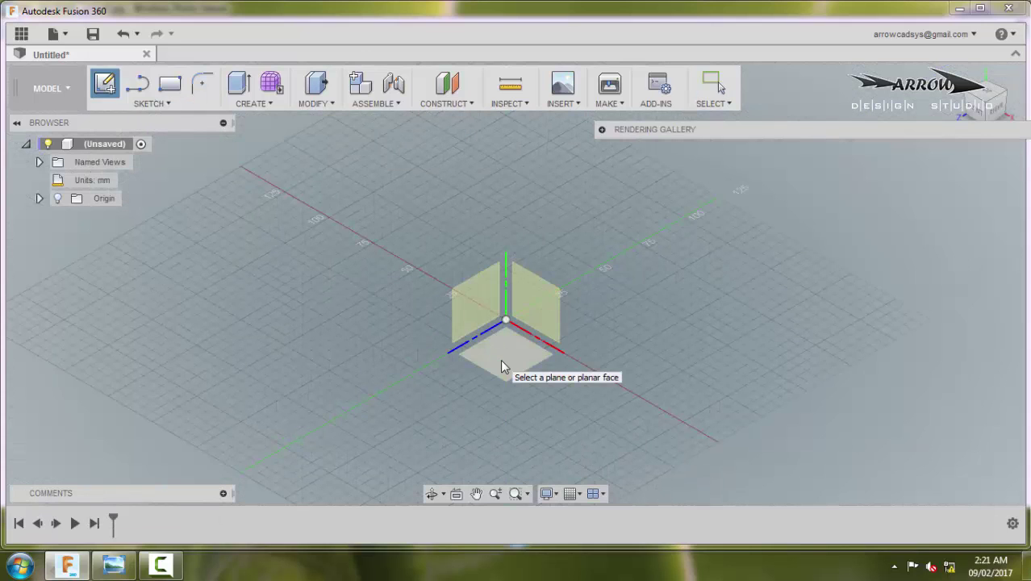
- On the vertical origin plane, draw a 75 mm horizontal line from the origin
left_click(479, 303)
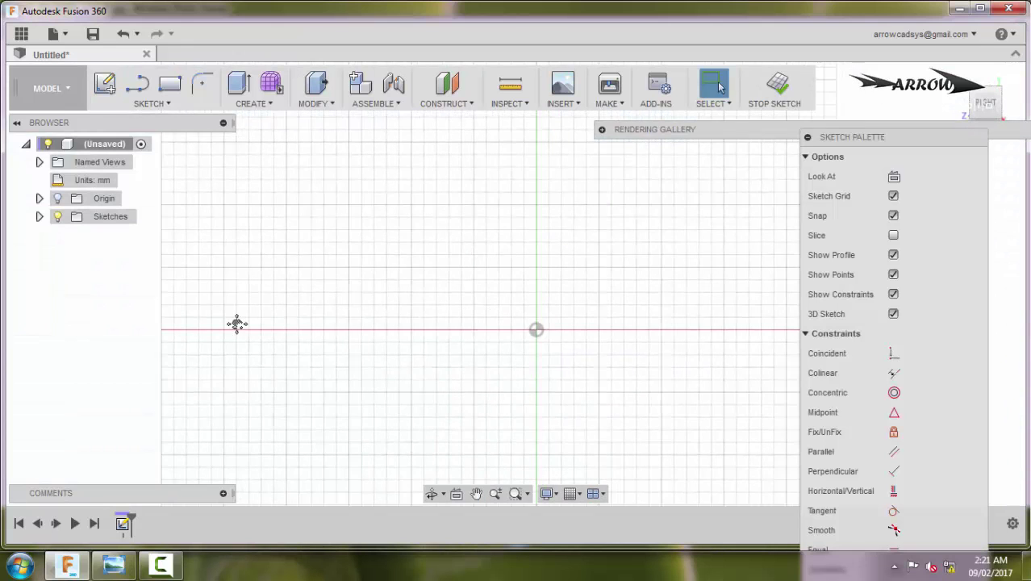
middle_click_drag(237, 323, 292, 346)
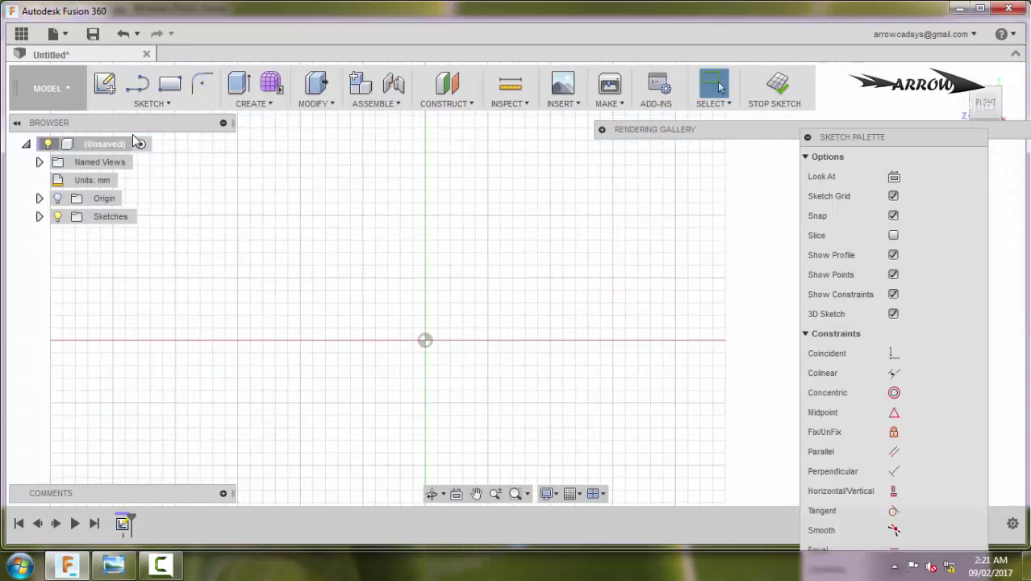
left_click(138, 85)
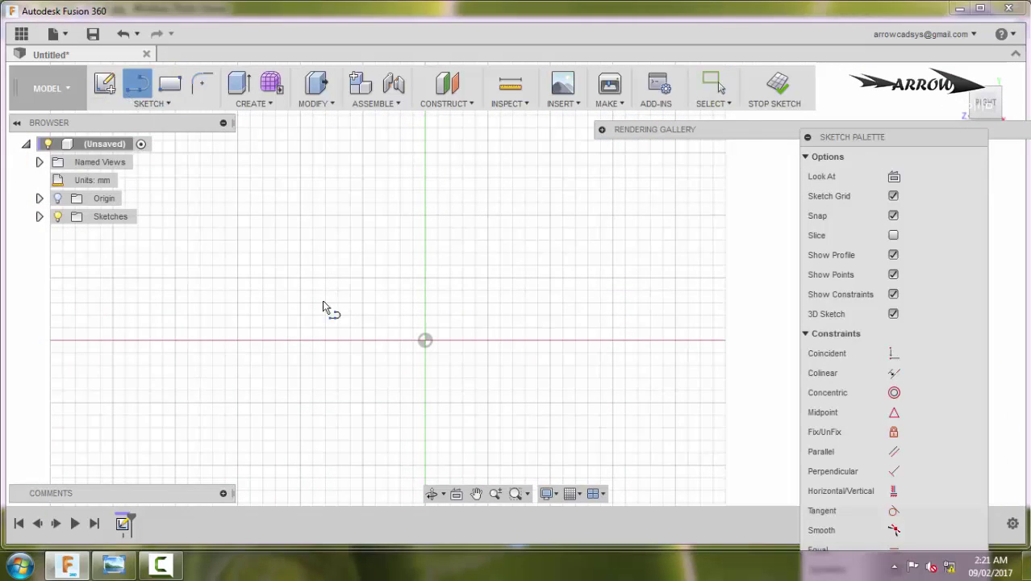
left_click(425, 341)
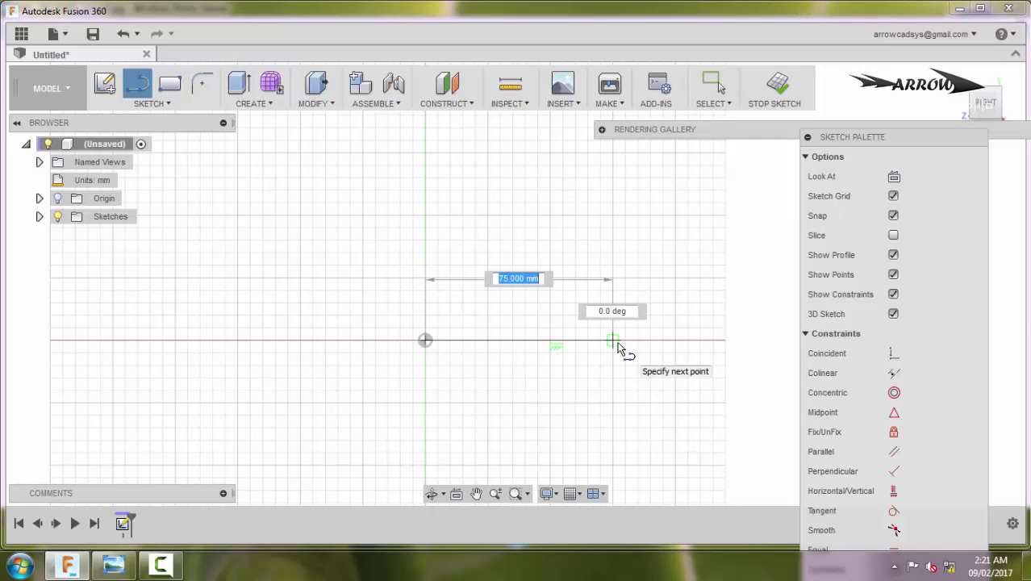
type("75+")
key("BackSpace")
key("Return")
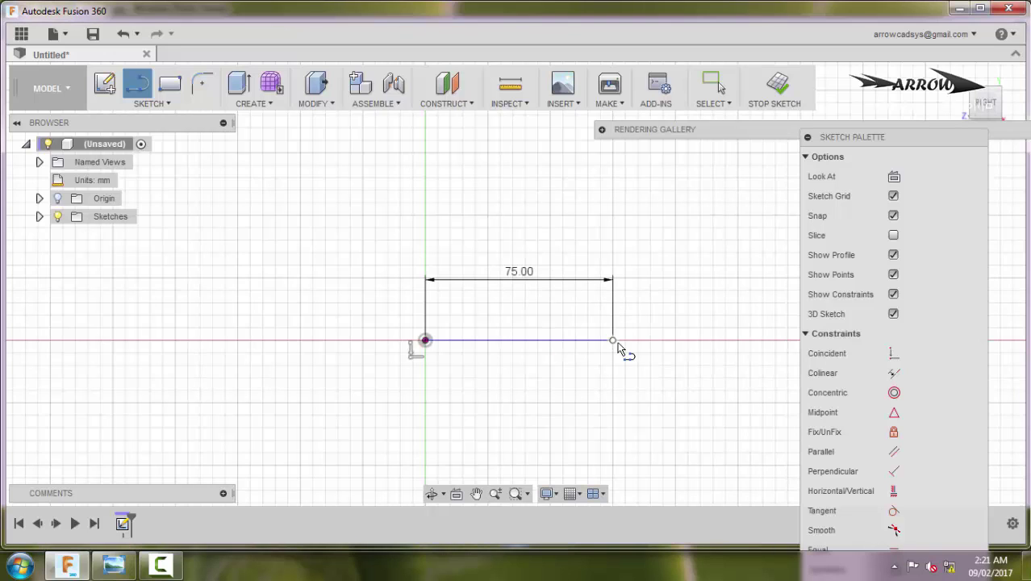
key("Escape")
- Change the line's dimension to 75 + 90 for a 165 mm length
double_click(528, 274)
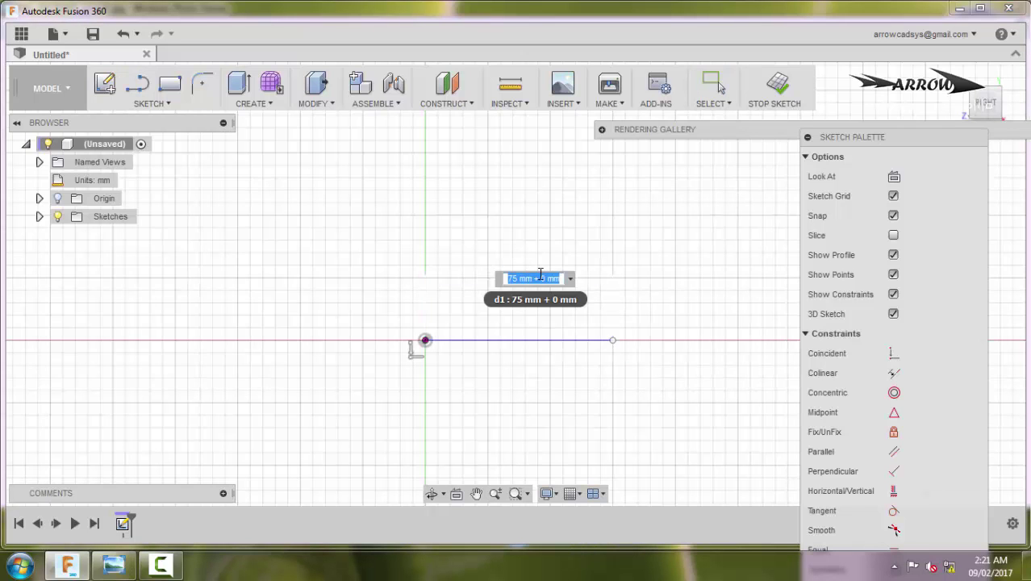
left_click(540, 276)
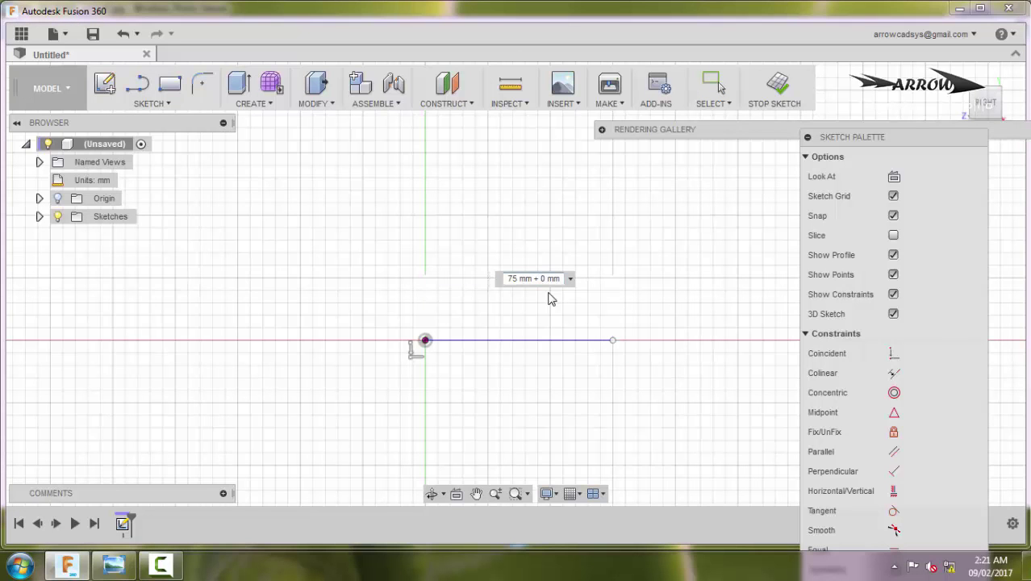
type("9")
key("Return")
scroll(294, 332, "down", 4)
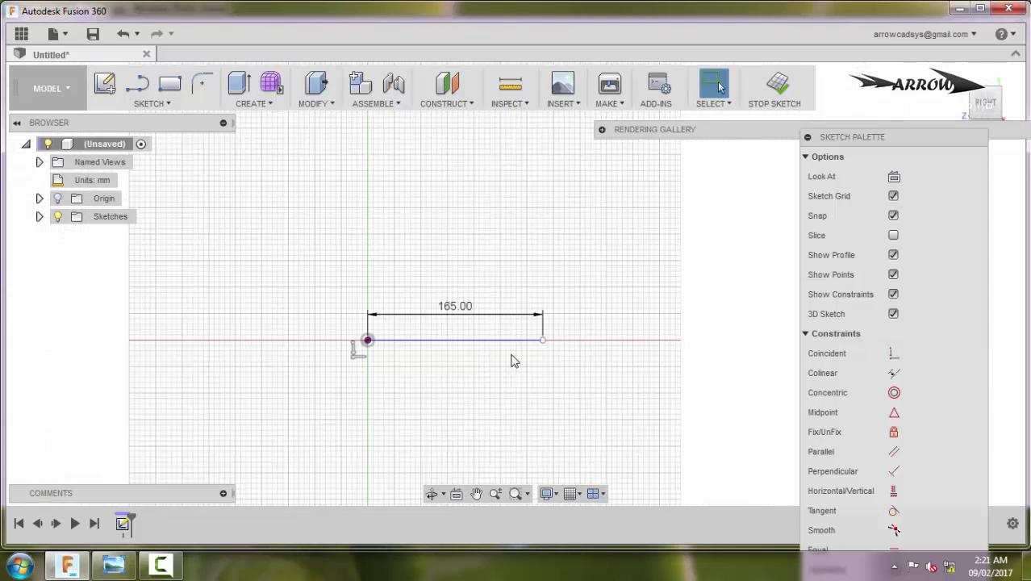
scroll(485, 359, "up", 3)
left_click(114, 565)
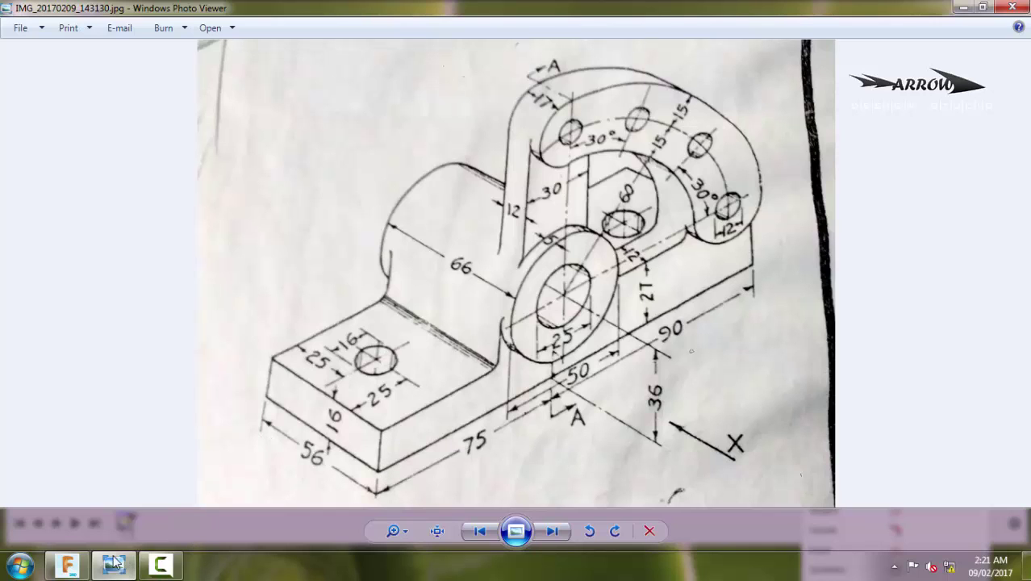
left_click(67, 564)
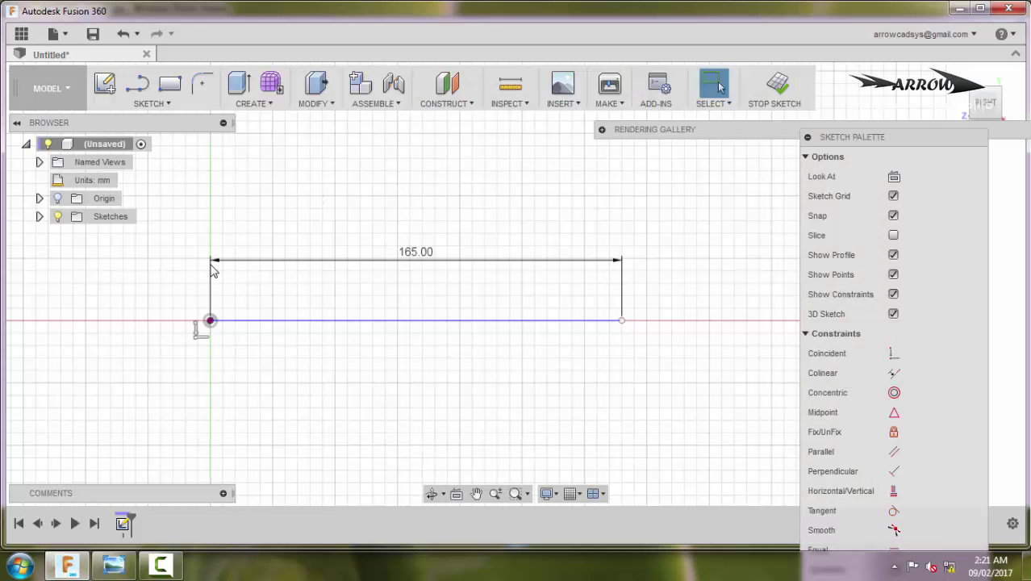
- Draw a 16 mm vertical edge at the origin, a 27 mm edge at the right end, and a 70 mm top edge
key("l")
left_click(212, 315)
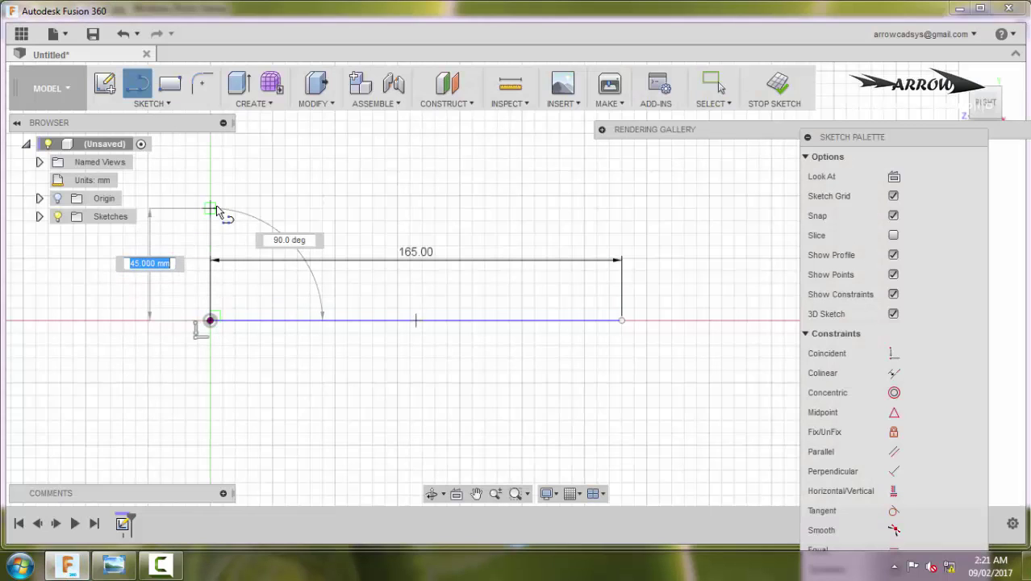
type("16")
key("Return")
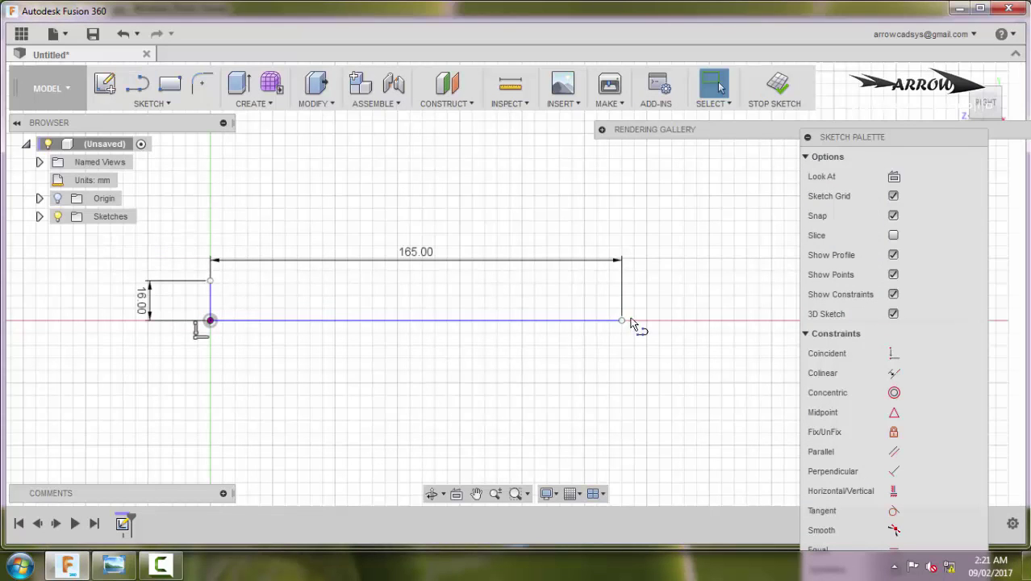
left_click(622, 317)
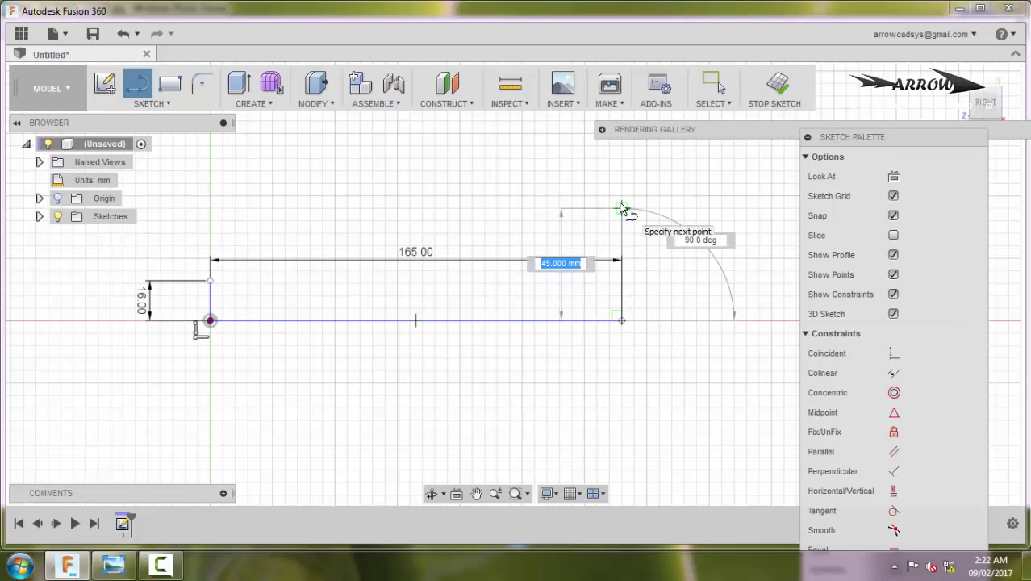
type("27")
key("Return")
key("Escape")
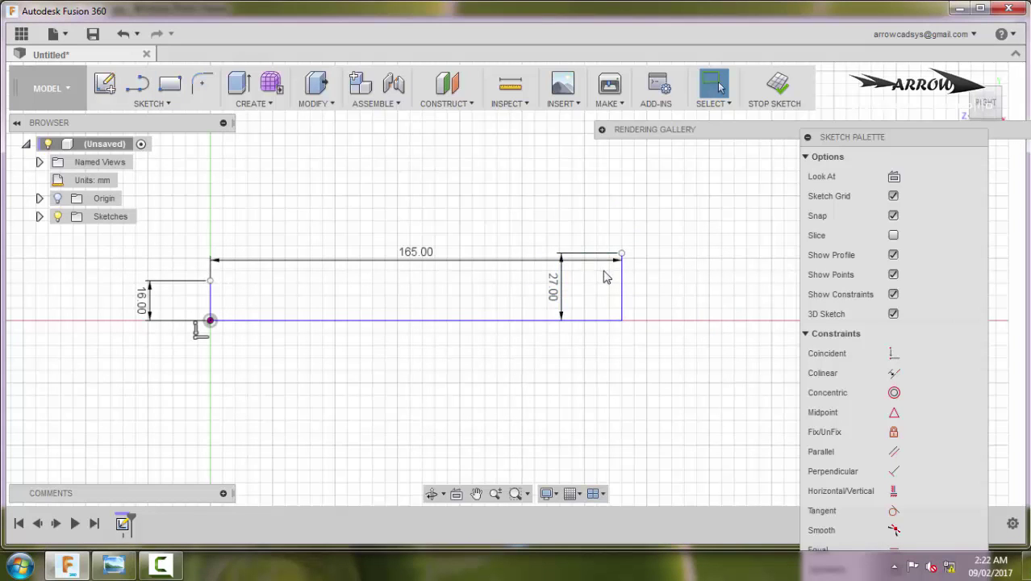
key("l")
left_click(622, 253)
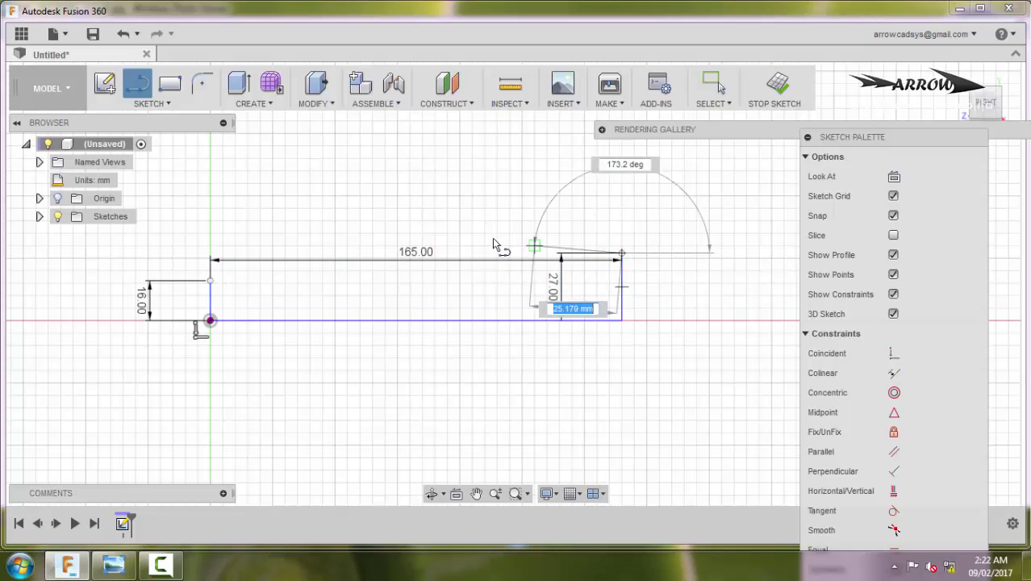
left_click(448, 253)
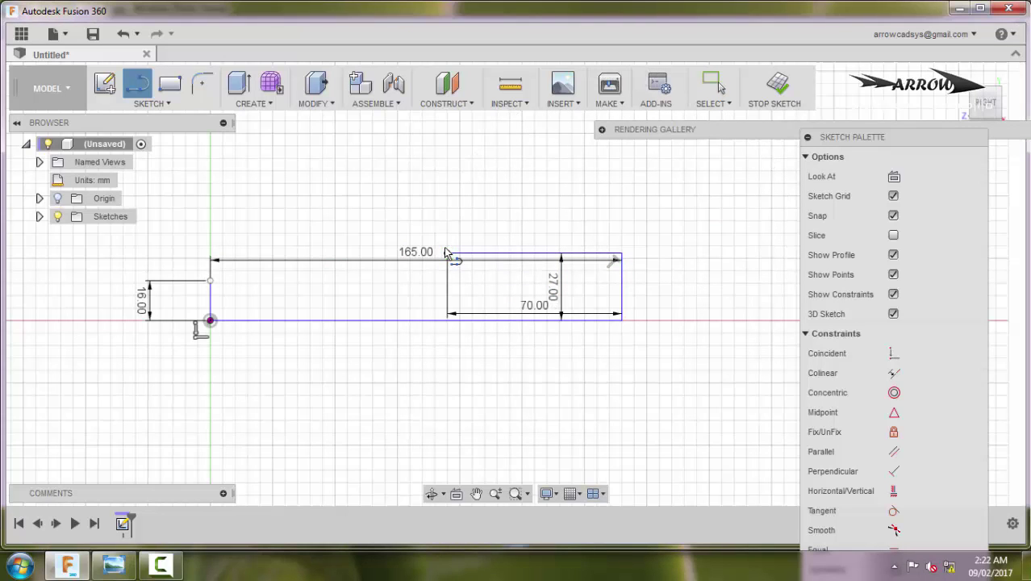
key("Escape")
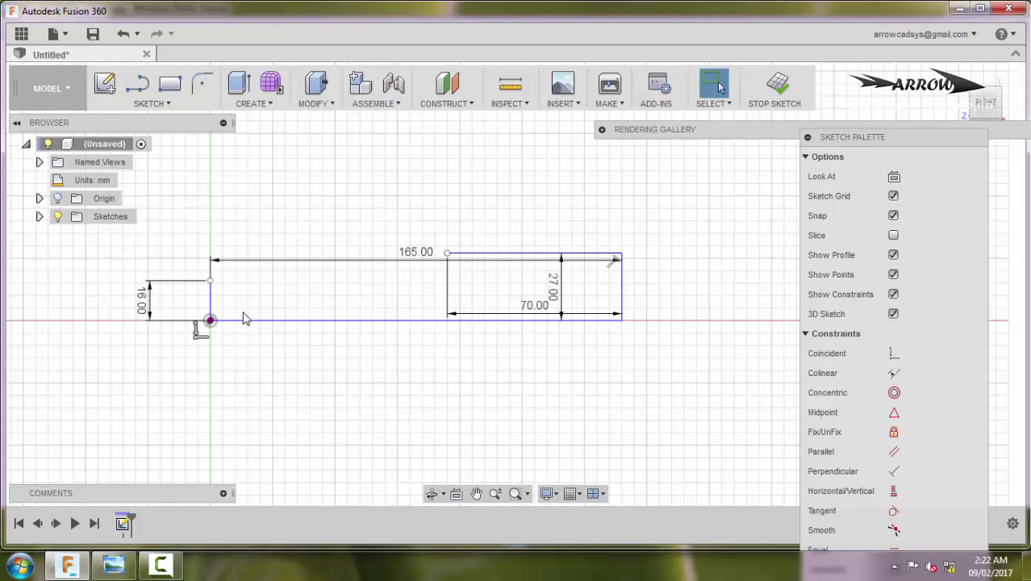
- Add a 75 mm horizontal line from the top of the 16 mm edge, checking the reference drawing
key("l")
left_click(211, 282)
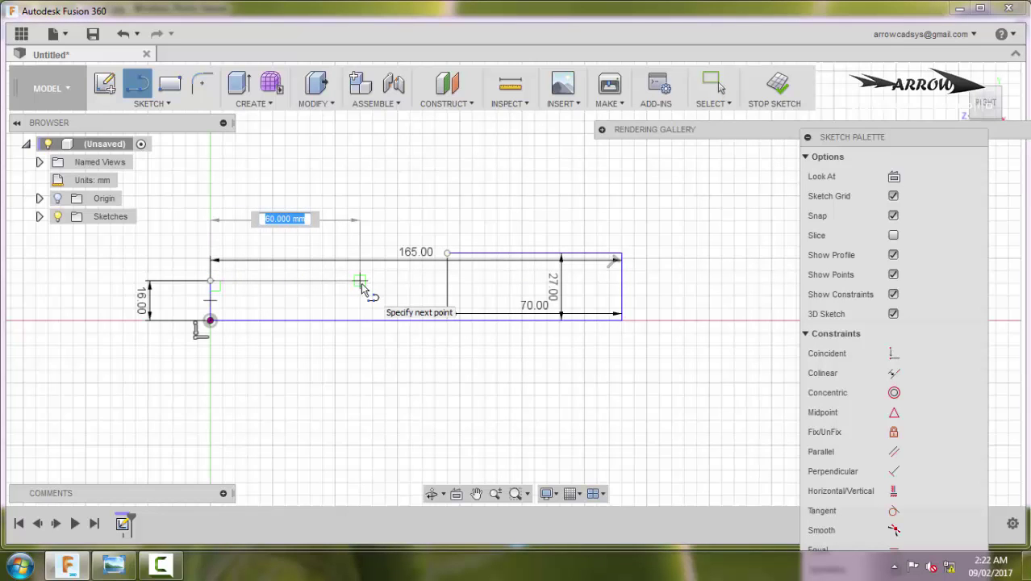
type("75")
key("Return")
key("Escape")
key("alt+Tab")
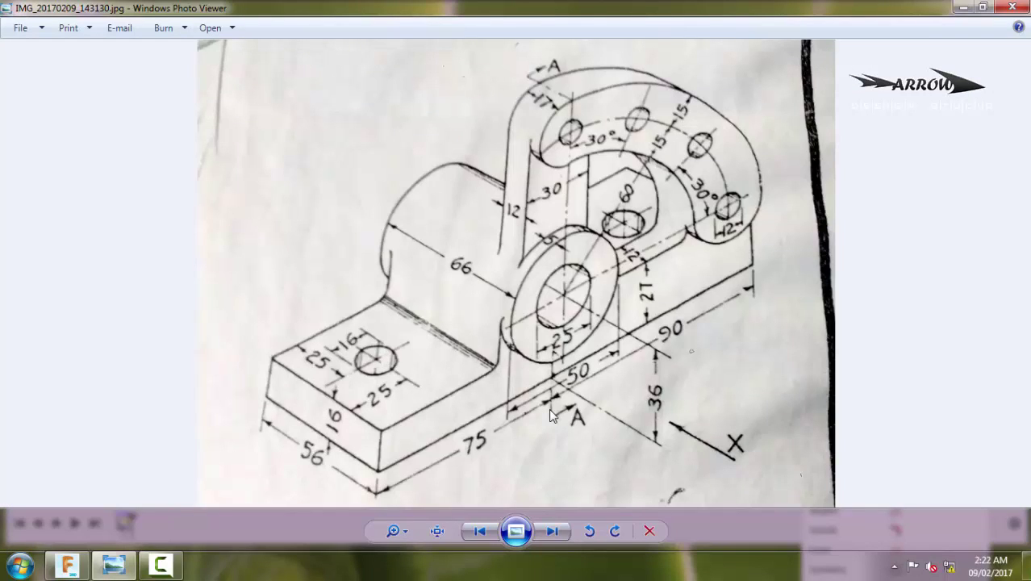
key("alt+Tab")
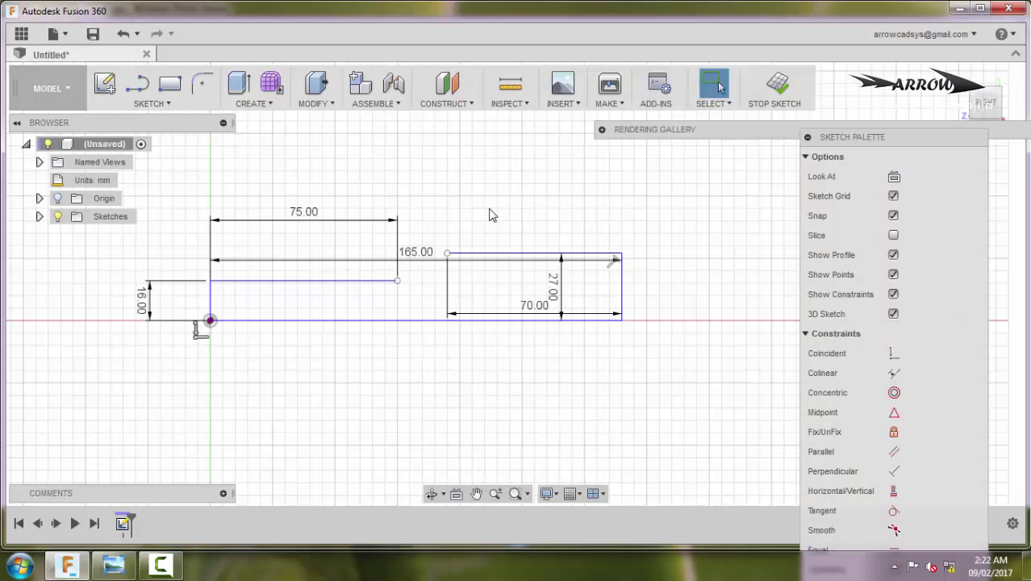
- Replace the old top and bottom lines with a new 165 mm (75+90) bottom line
left_click(472, 256)
key("Delete")
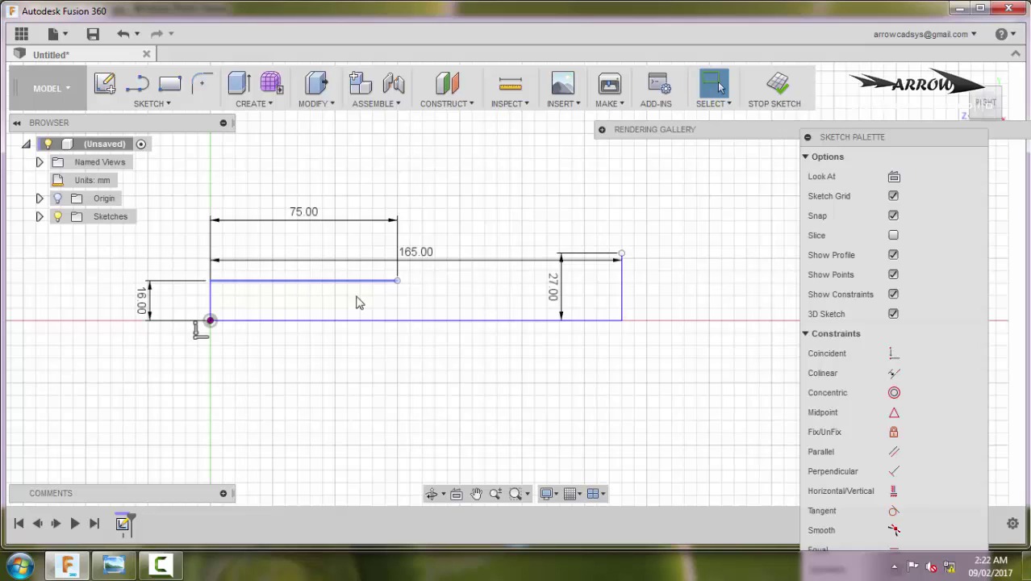
left_click(437, 322)
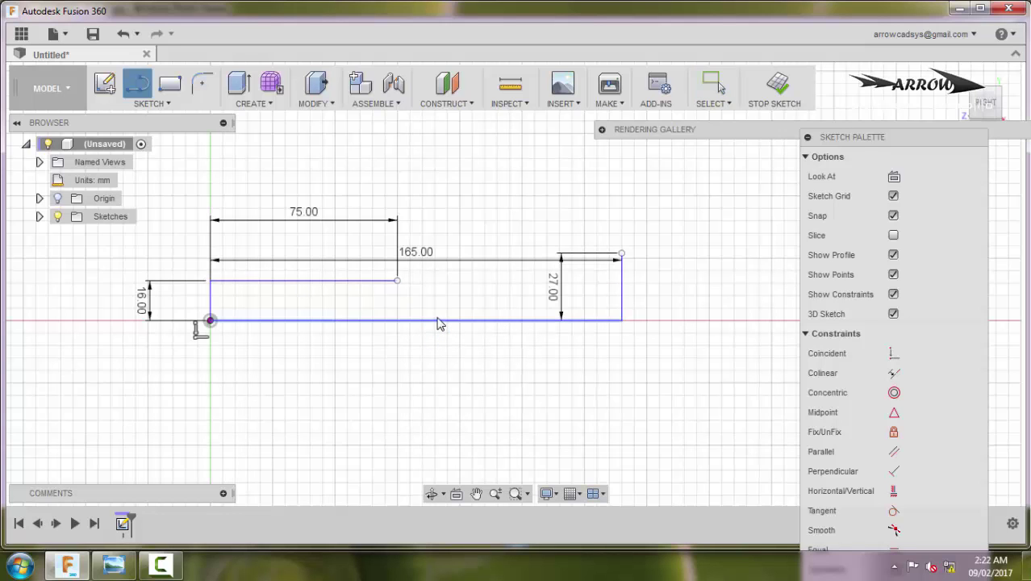
key("Delete")
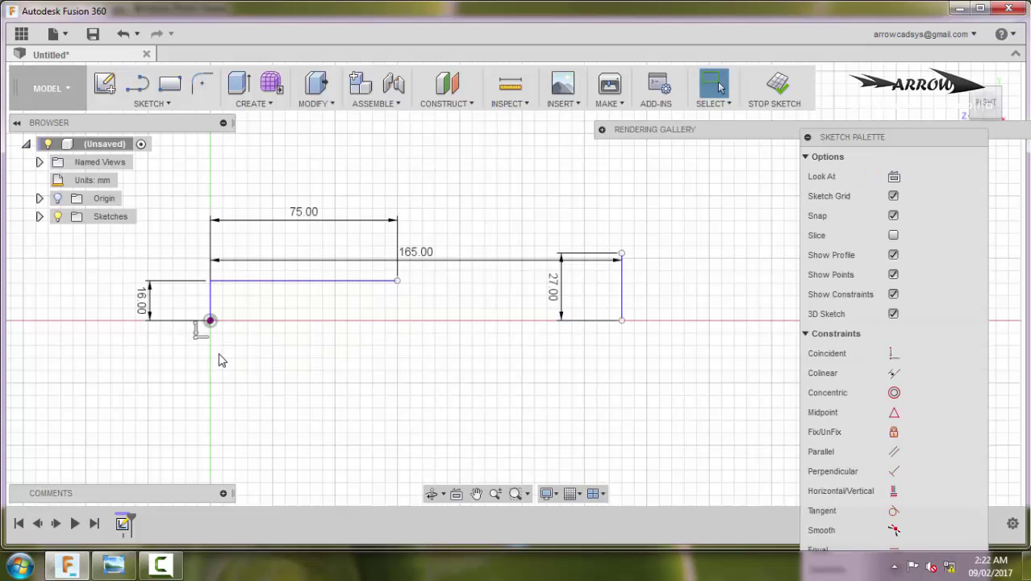
key("l")
left_click(210, 320)
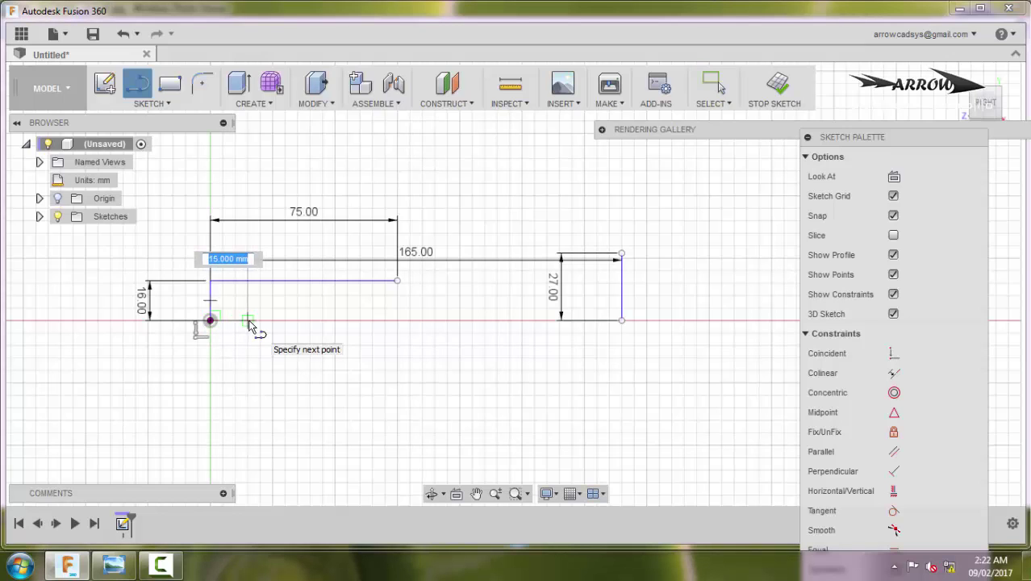
type("75")
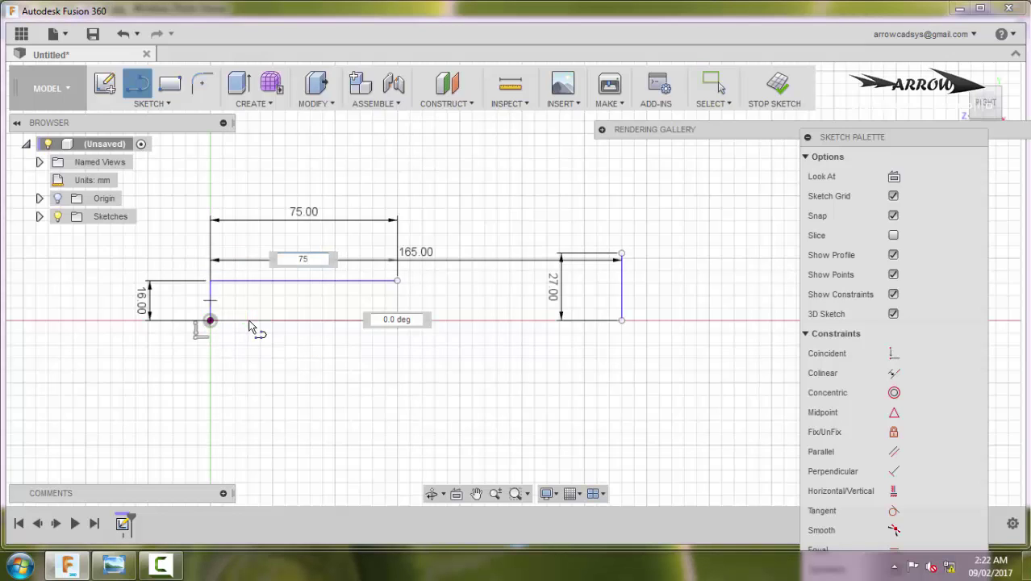
type("+90")
key("Return")
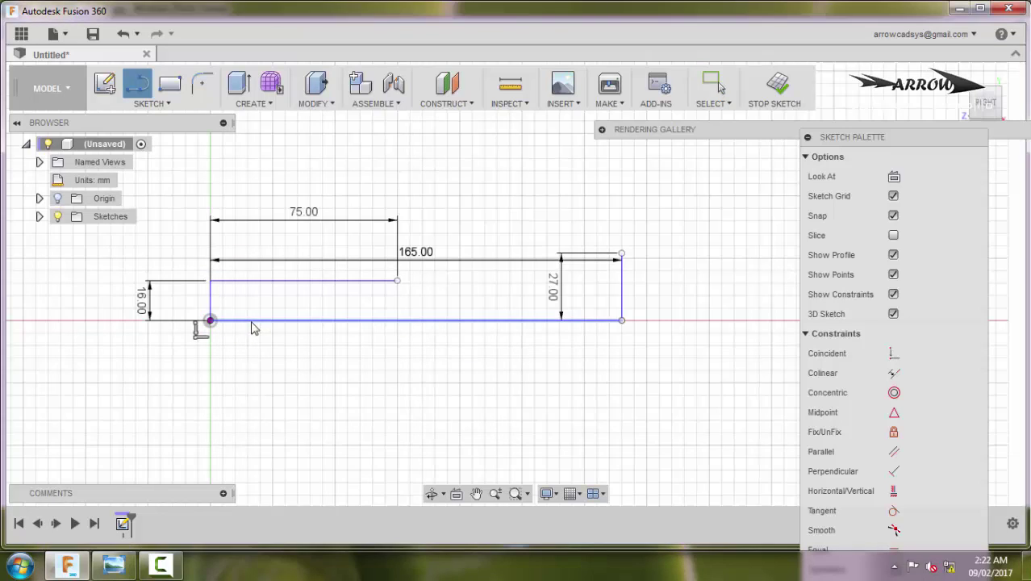
key("Escape")
key("alt+Tab")
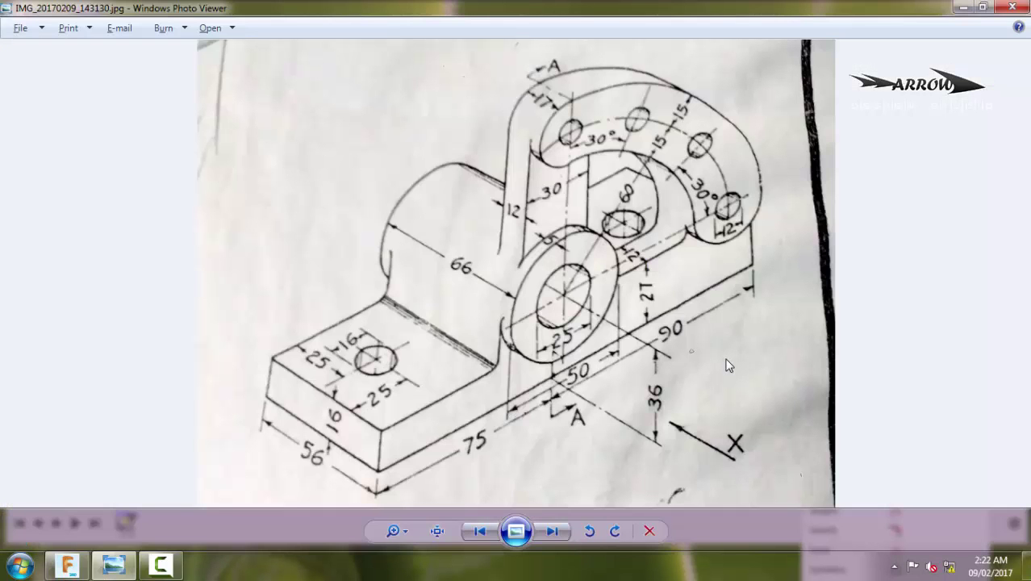
key("alt+Tab")
- Draw the top line and a riser at the 75 mm step, trimming the overhanging top line
key("l")
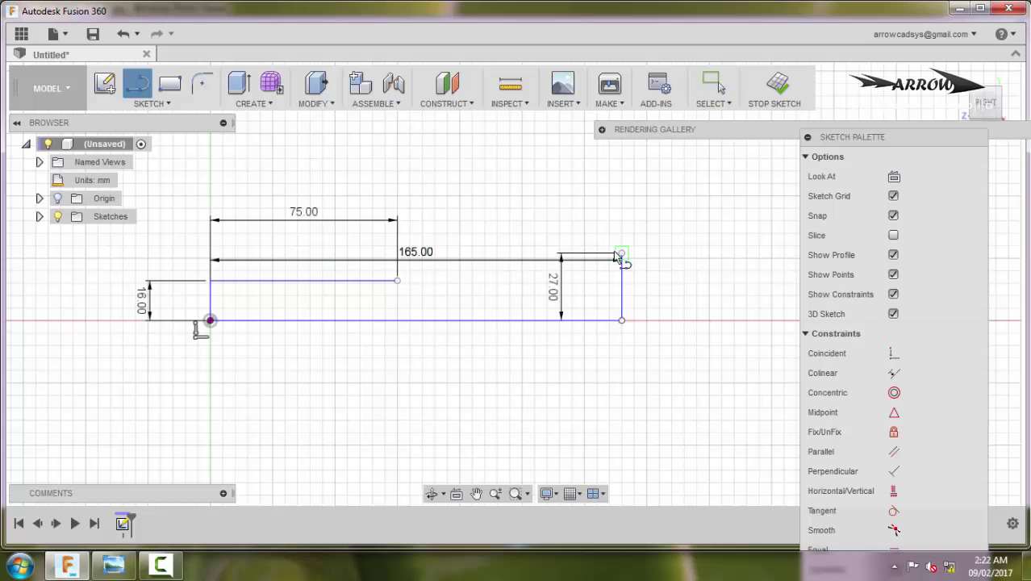
left_click(620, 255)
left_click(360, 253)
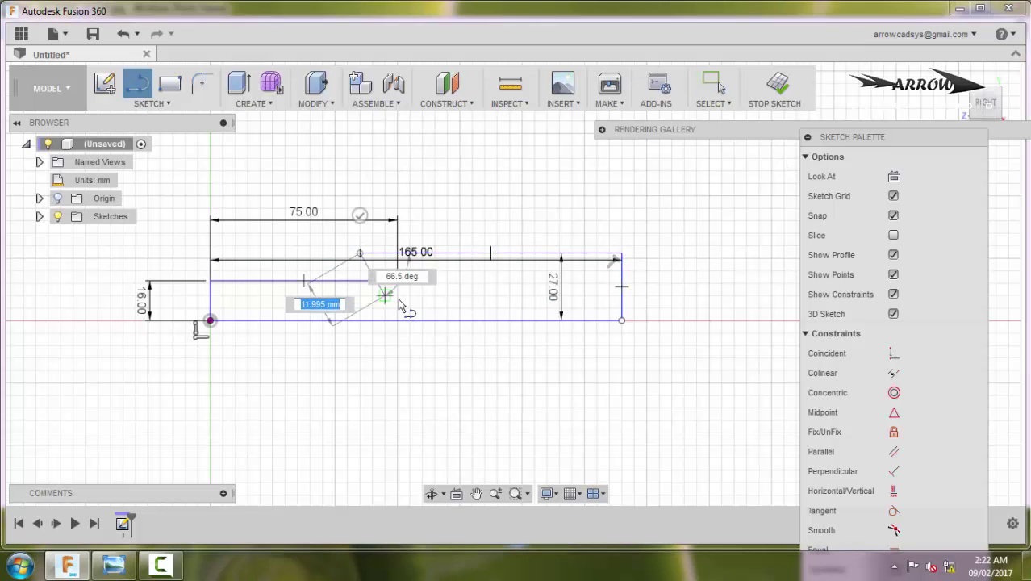
key("Escape")
key("l")
left_click(397, 280)
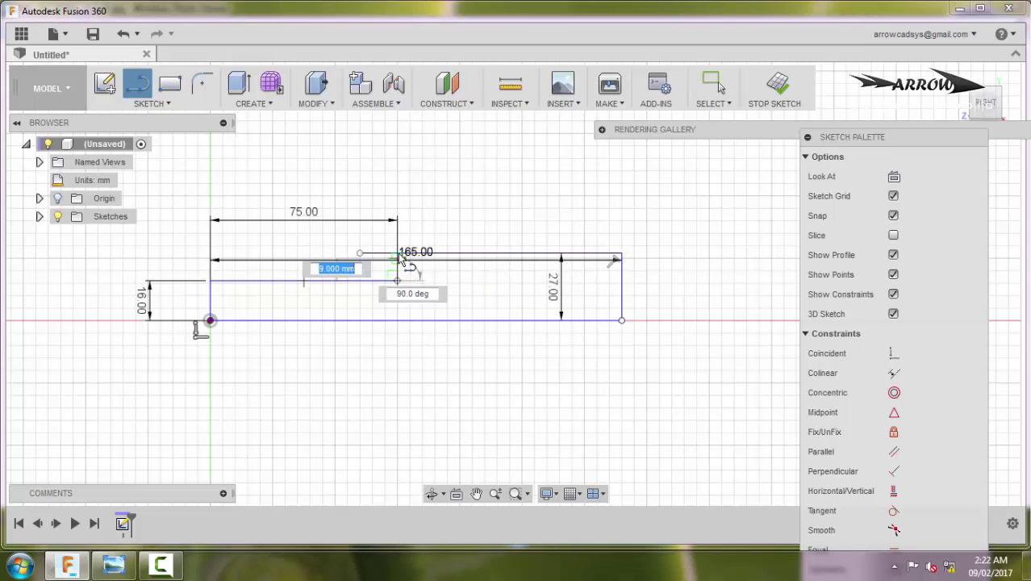
left_click(397, 253)
scroll(382, 298, "up", 5)
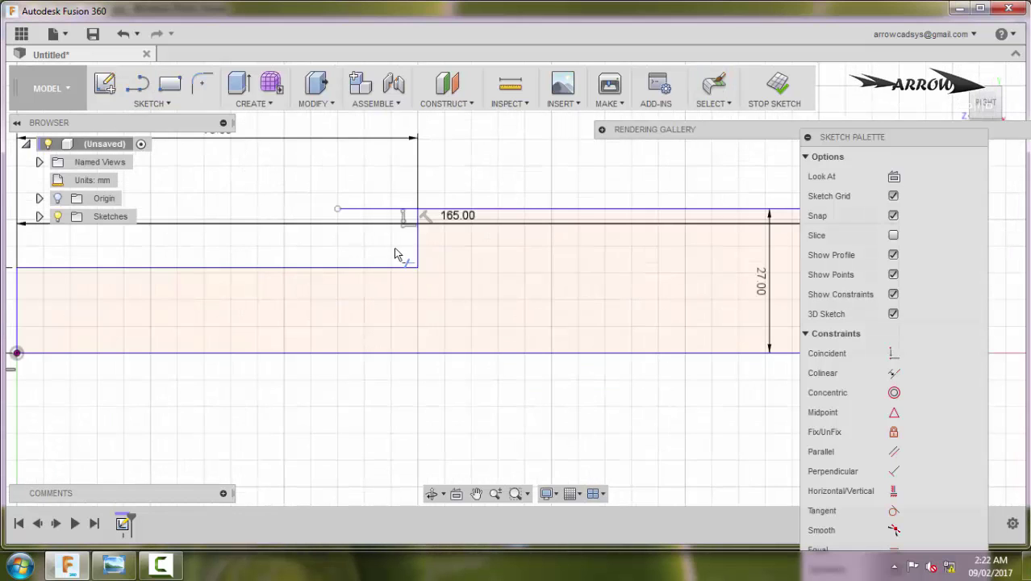
left_click(393, 213)
key("Escape")
scroll(426, 299, "down", 3)
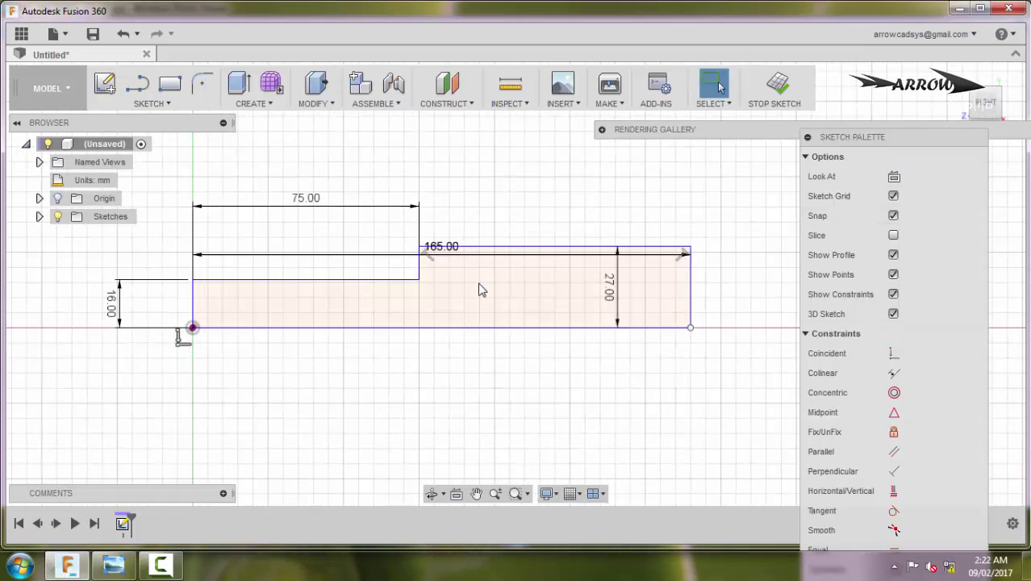
scroll(479, 293, "down", 2)
- Draw a Ø50 mm boss circle above the step
key("c")
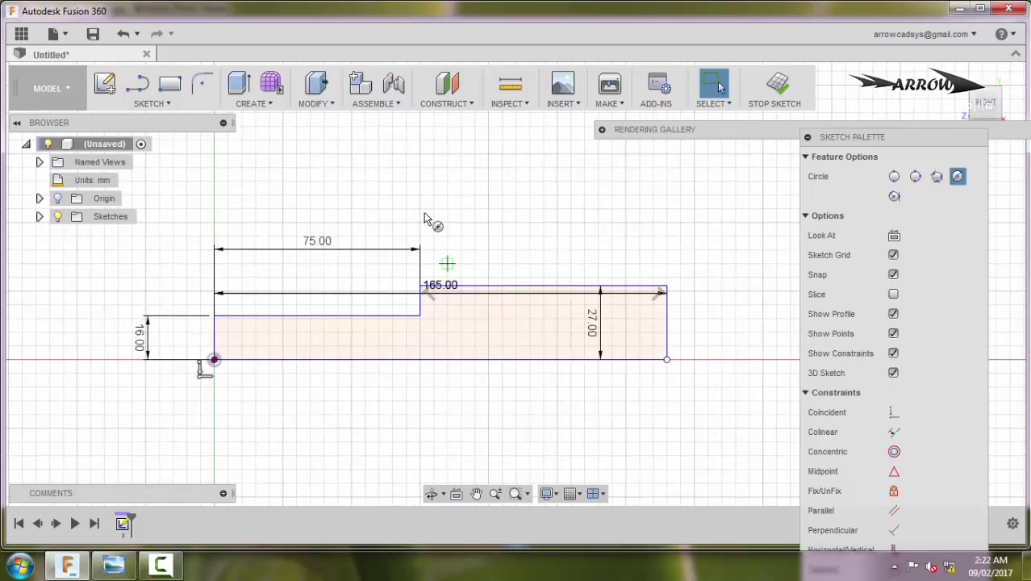
left_click(420, 168)
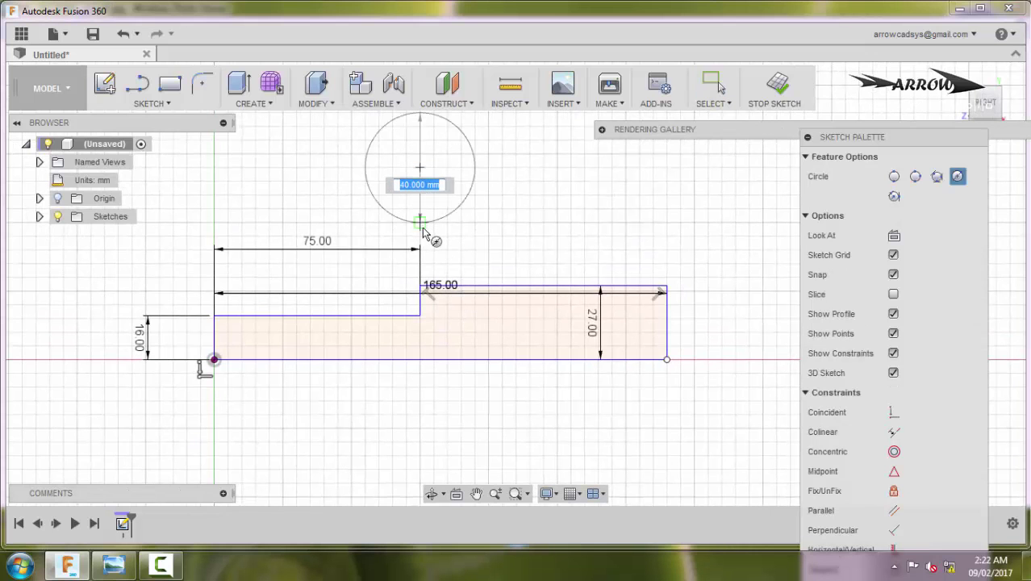
key("alt+Tab")
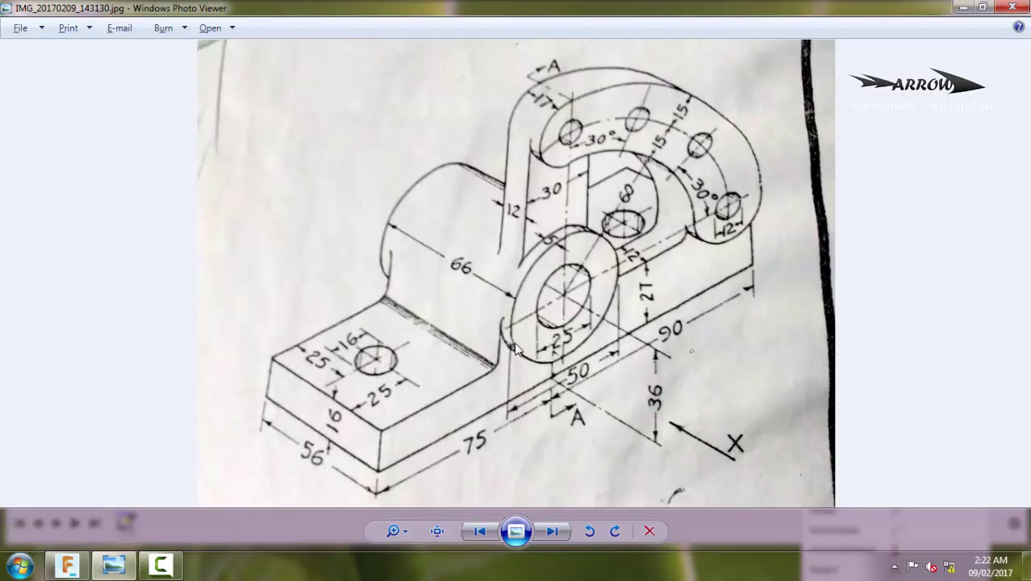
key("alt+Tab")
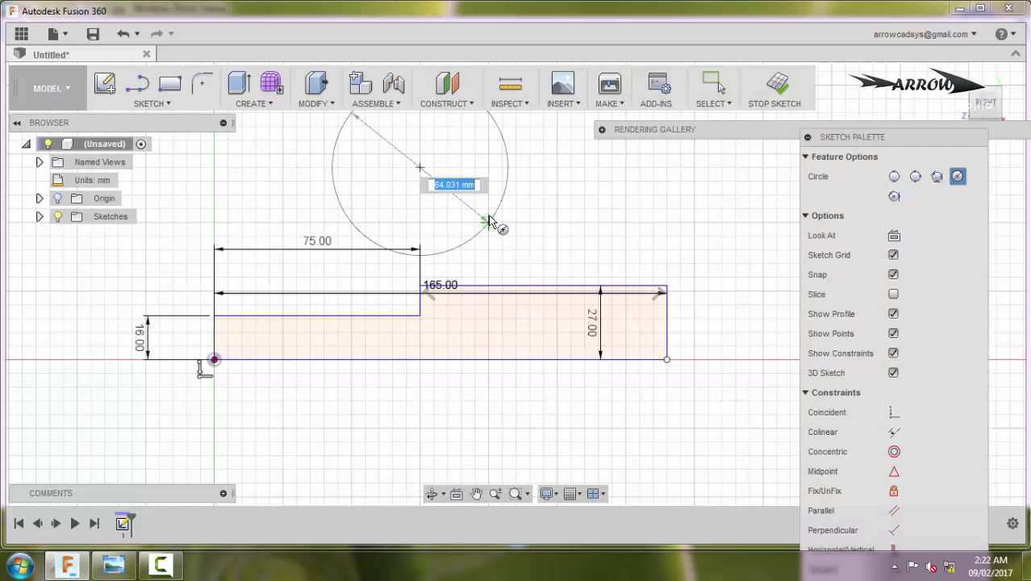
type("50")
key("Return")
key("Escape")
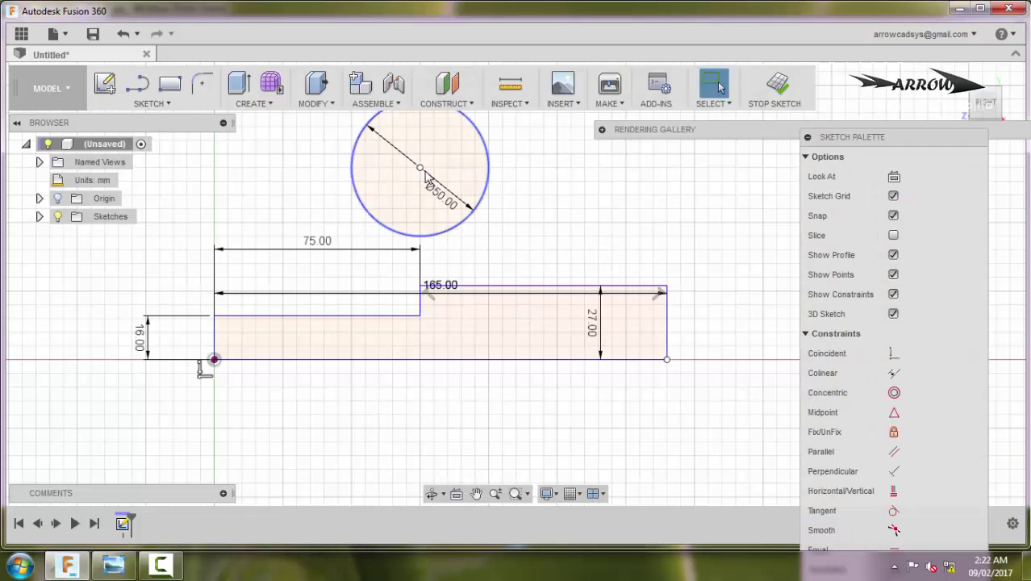
- Dimension the circle centre 36 mm above the bottom base line
left_click(426, 360)
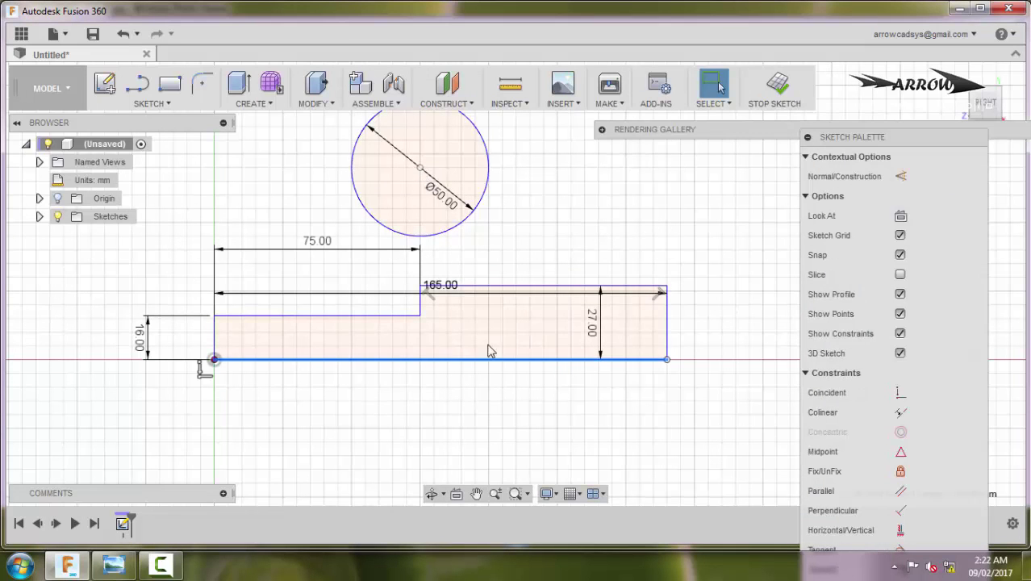
key("d")
key("Escape")
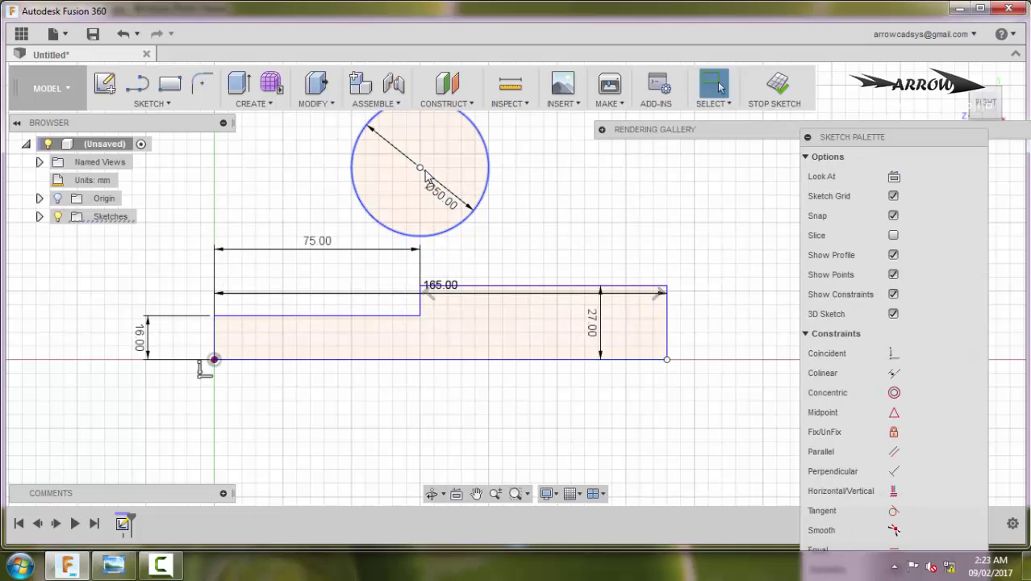
left_click(448, 361)
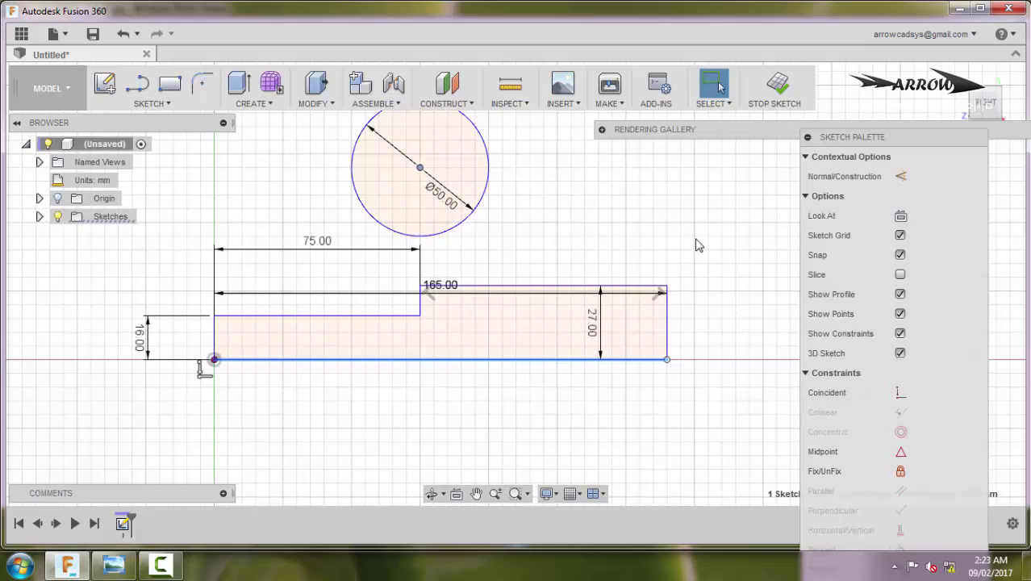
key("d")
left_click(722, 279)
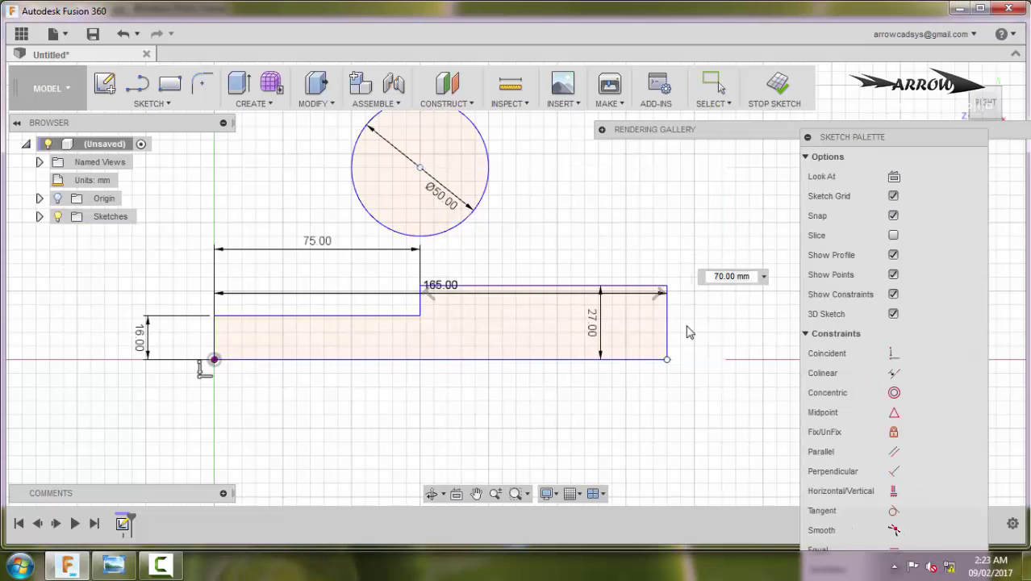
key("alt+Tab")
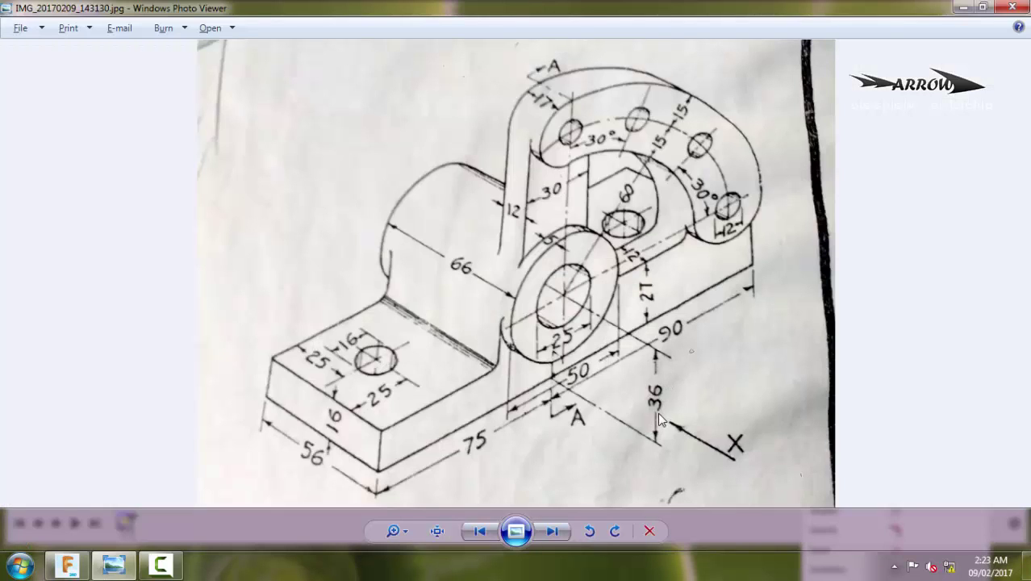
key("alt+Tab")
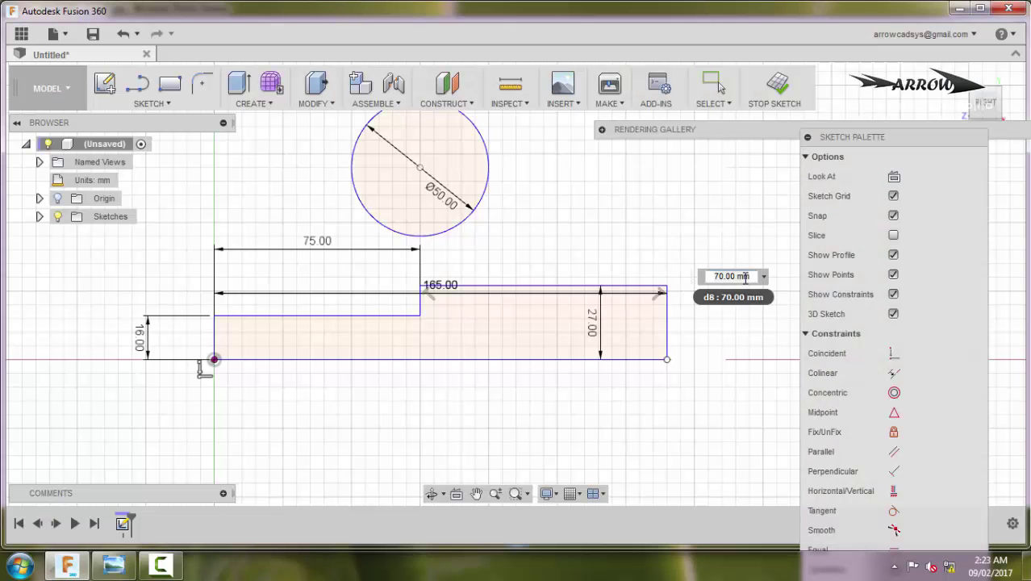
double_click(746, 277)
type("36")
key("Return")
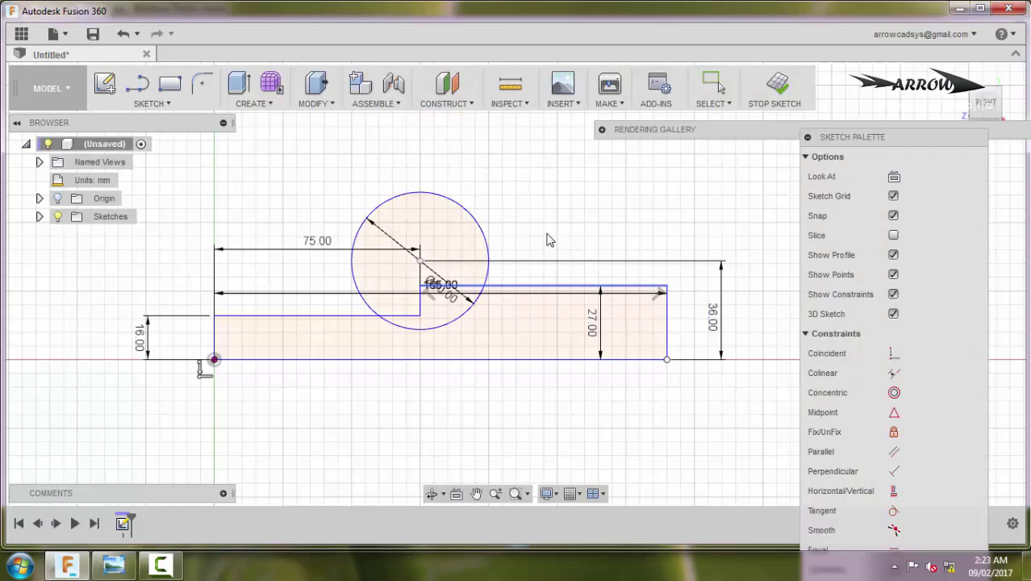
- Trim the circle's upper arc and the three step lines inside it, then finish the sketch
key("t")
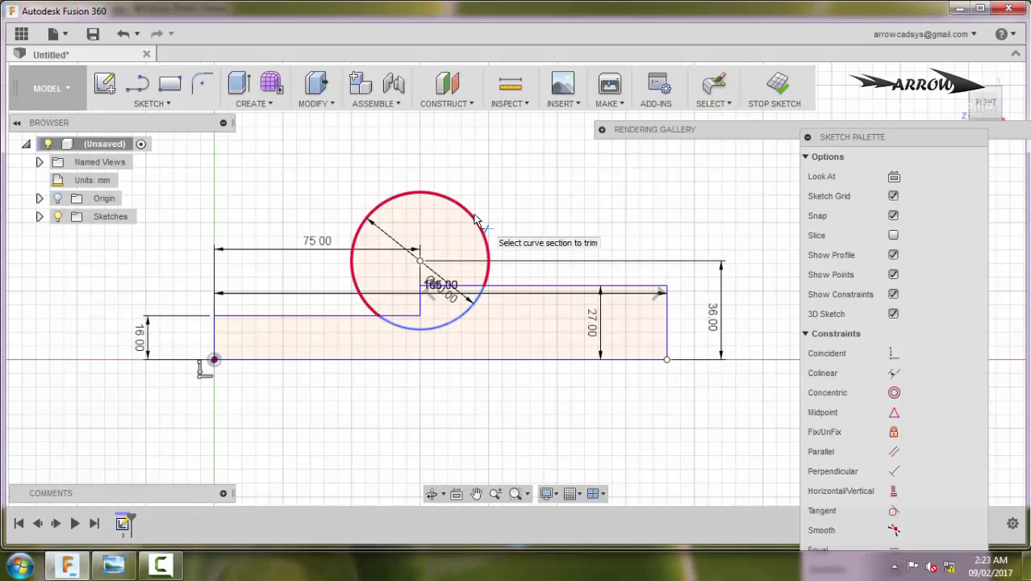
left_click(476, 220)
left_click(442, 286)
left_click(421, 305)
left_click(413, 316)
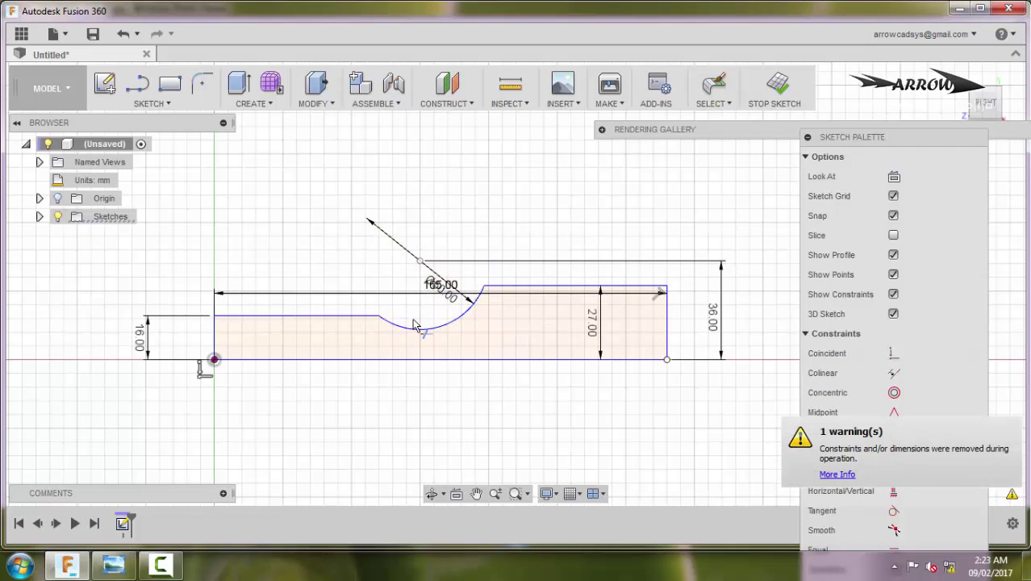
scroll(534, 286, "up", 3)
scroll(534, 286, "down", 4)
key("alt+Tab")
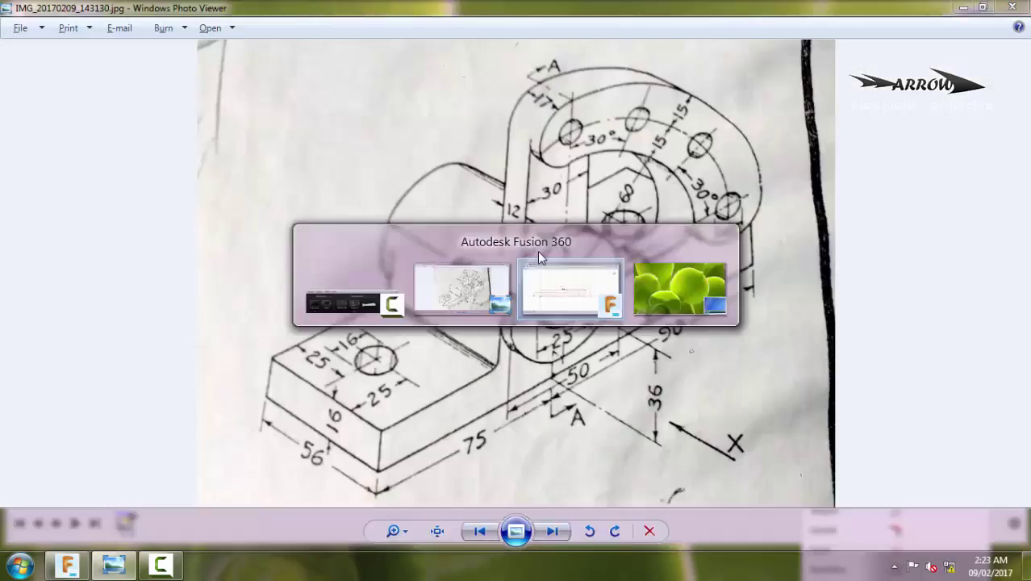
key("alt+Tab")
key("alt+Tab")
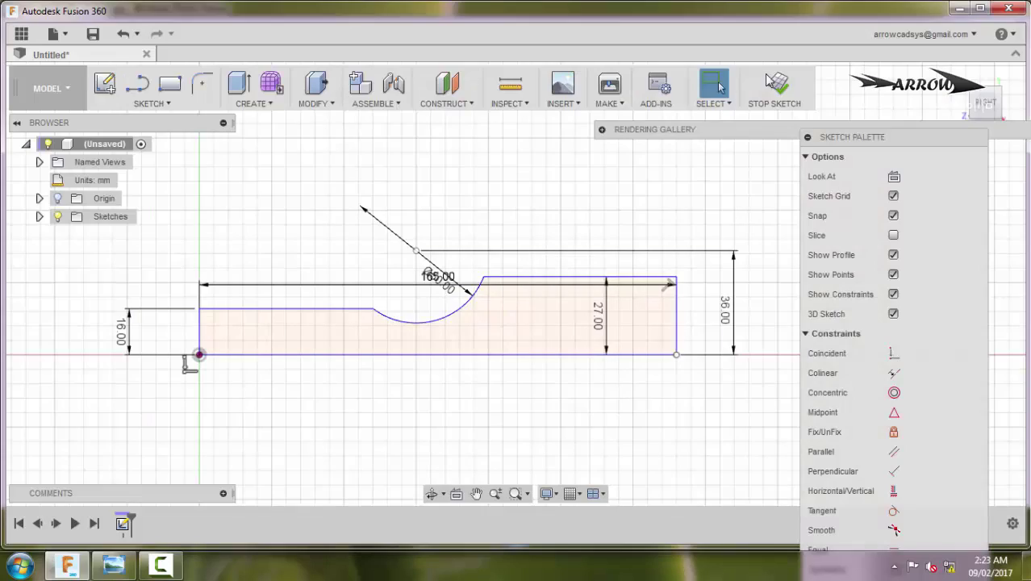
left_click(775, 84)
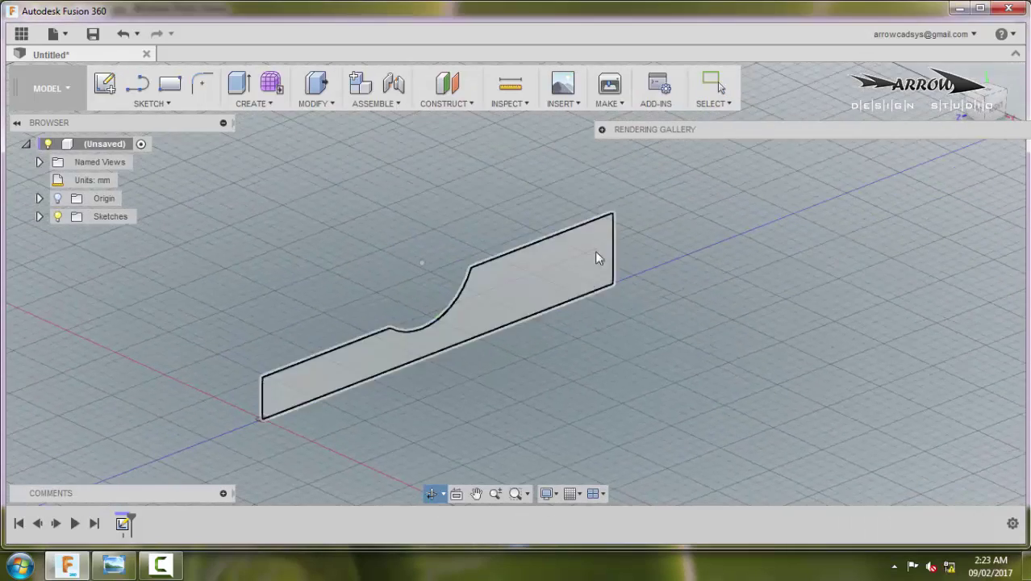
- Extrude the arc-notched profile symmetrically by 56/2 mm as a new body
left_click(538, 298)
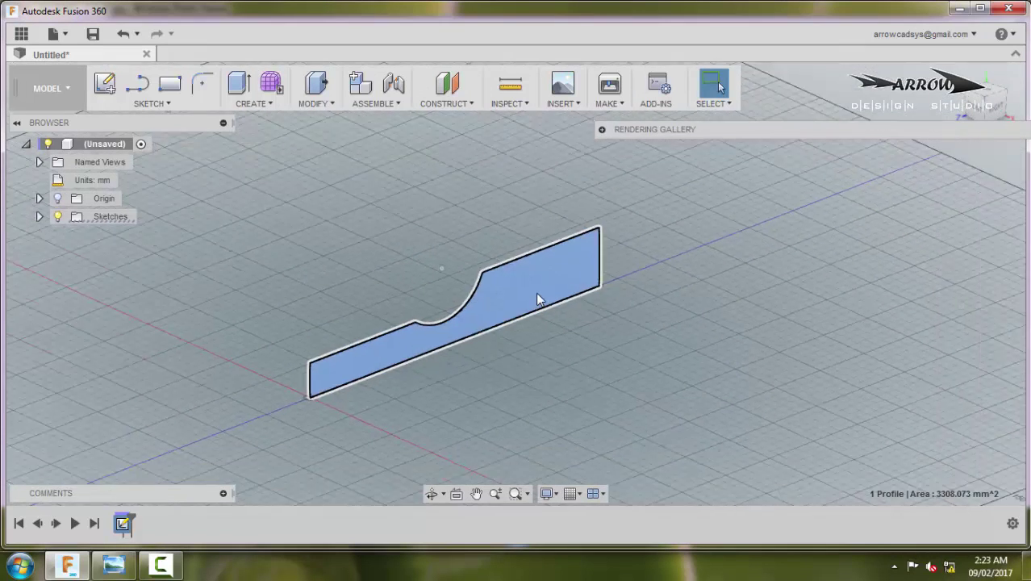
key("e")
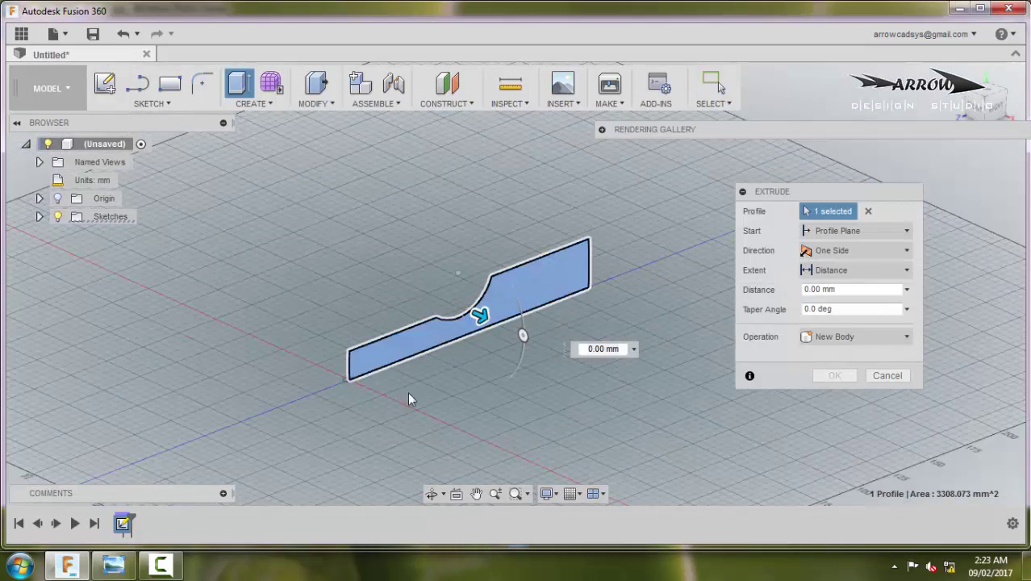
key("alt+Tab")
key("alt+Tab")
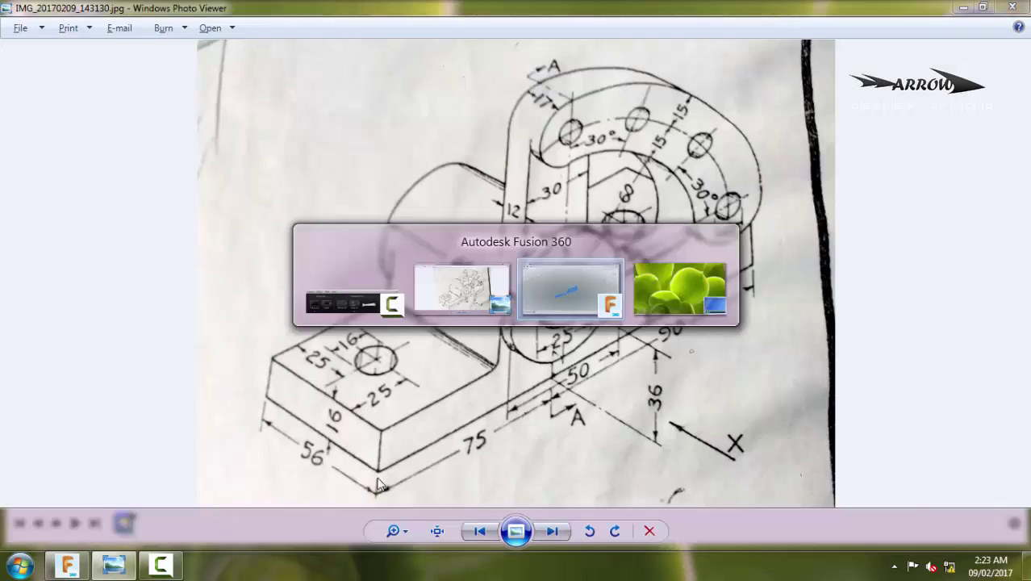
left_click(839, 251)
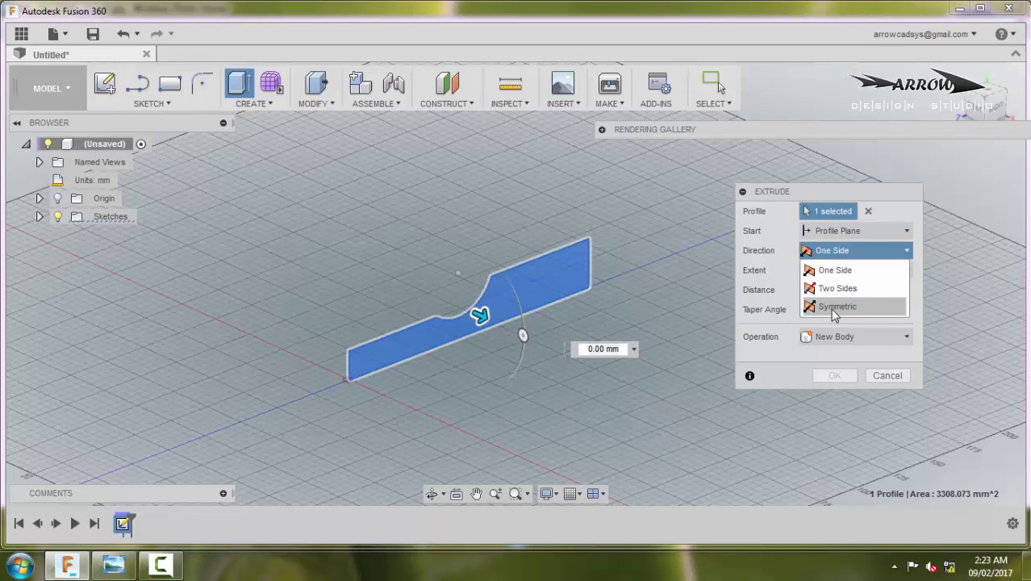
left_click(836, 308)
left_click(835, 336)
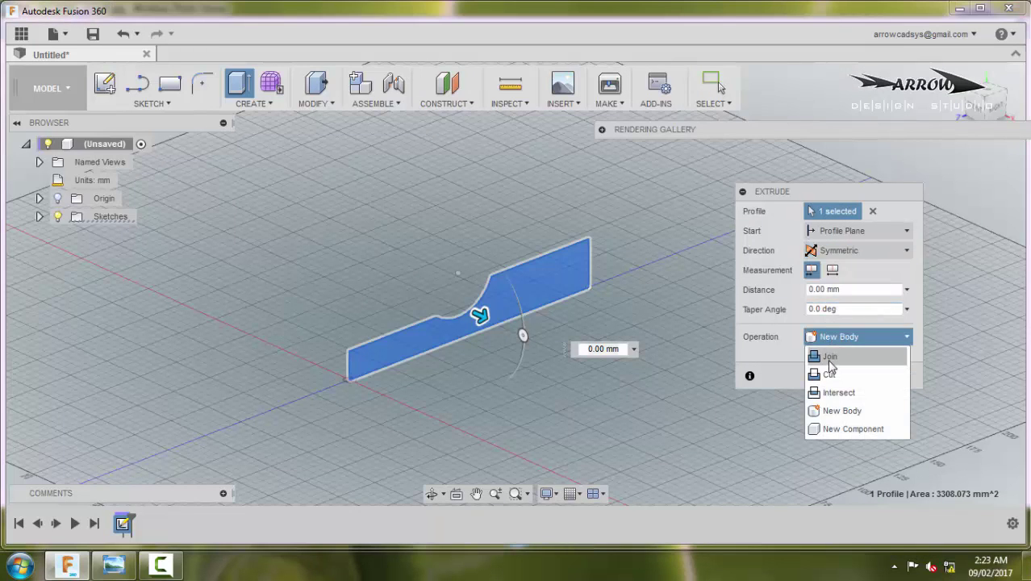
left_click(840, 336)
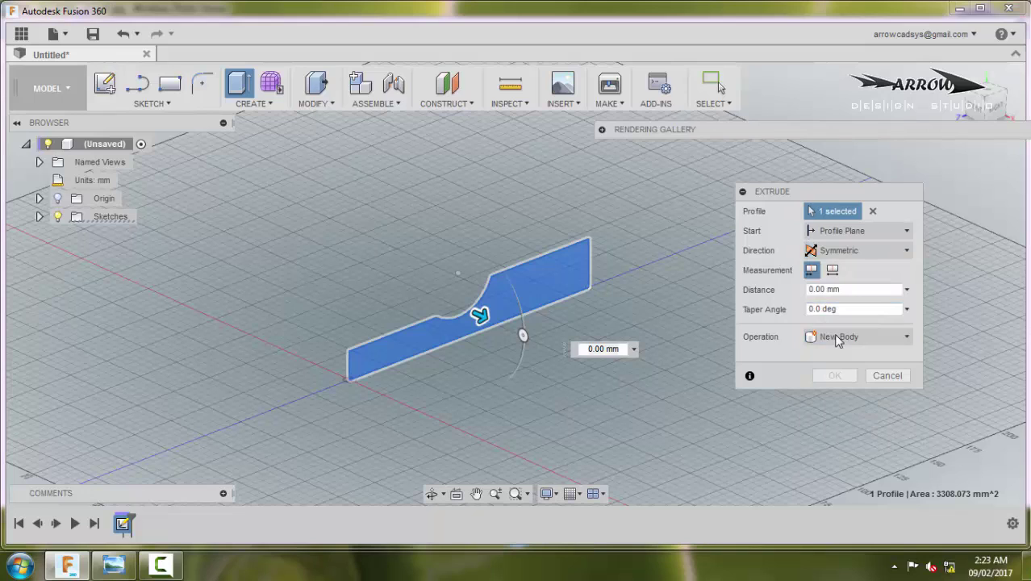
left_click(854, 288)
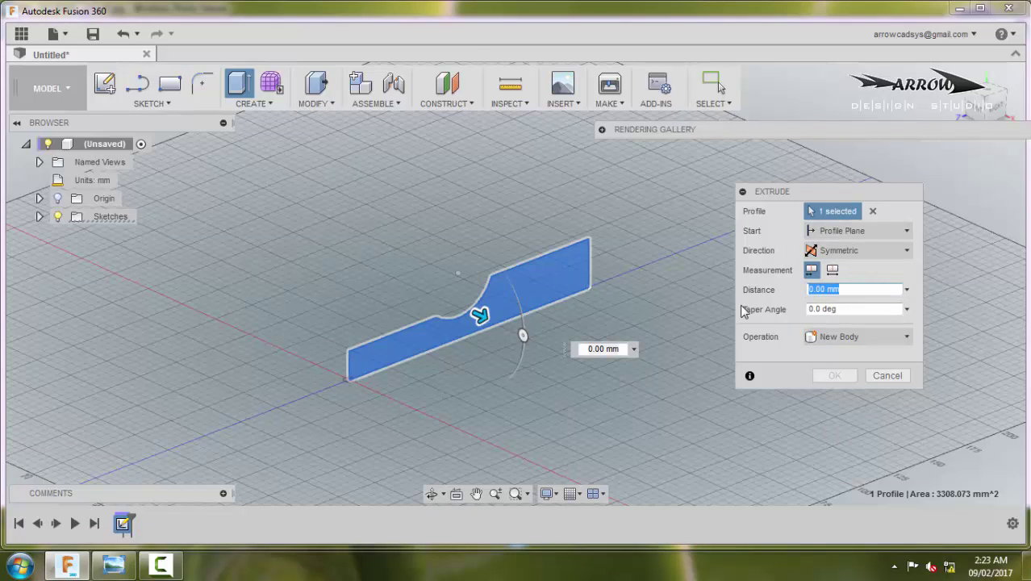
type("56/2")
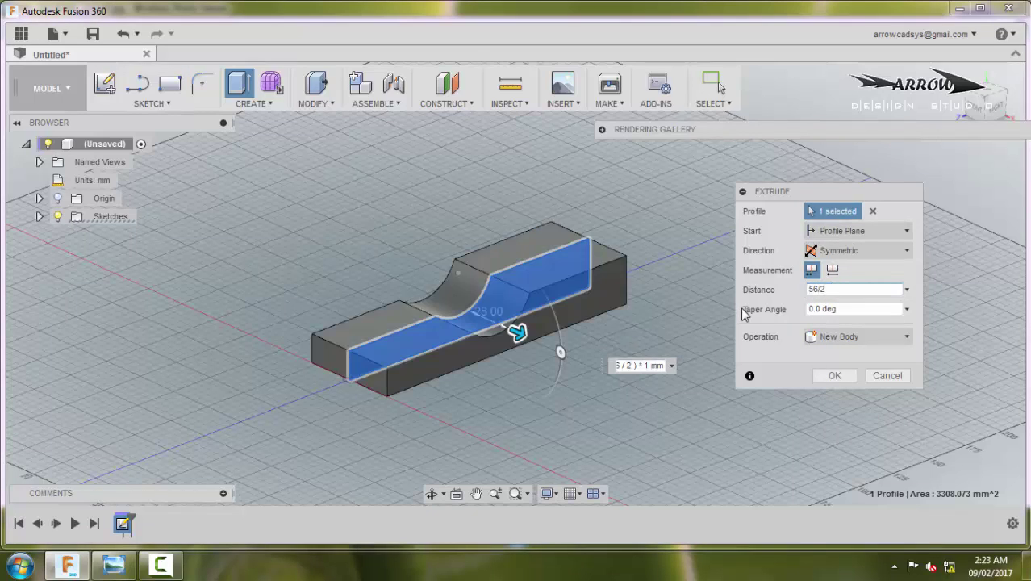
key("Return")
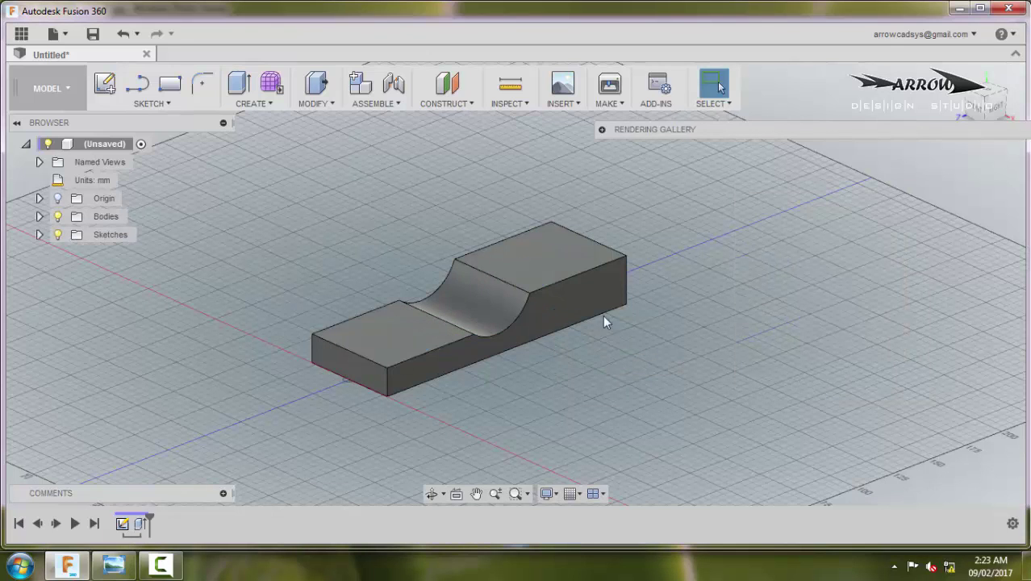
scroll(299, 356, "up", 5)
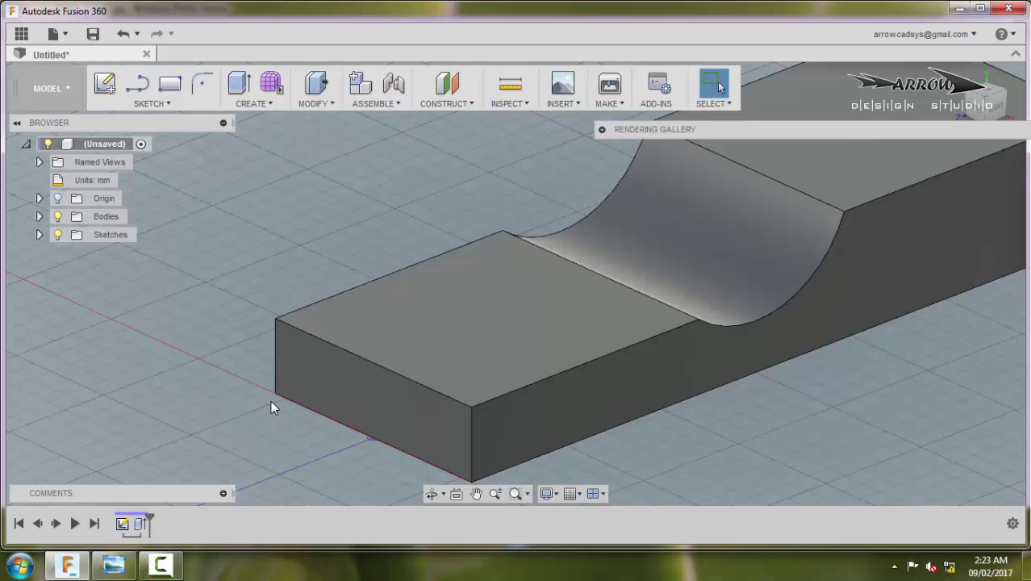
scroll(432, 302, "down", 5)
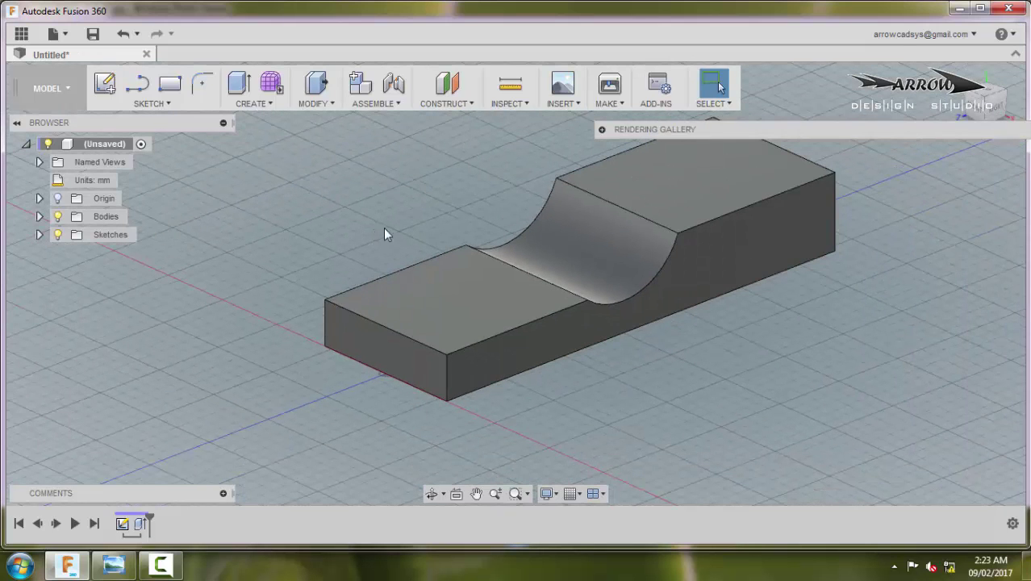
middle_click_drag(383, 227, 420, 276)
key("alt+Tab")
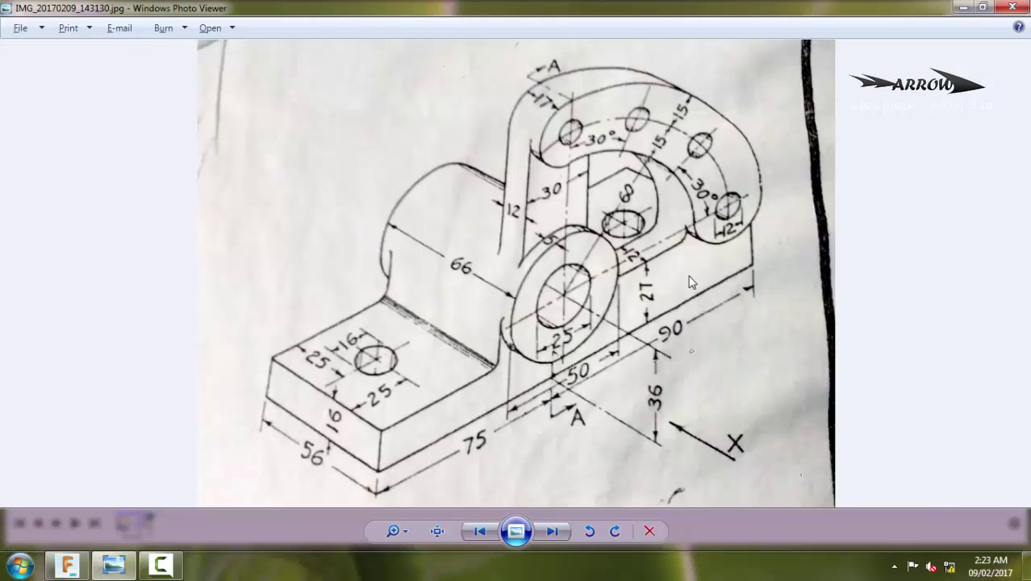
key("alt+Tab")
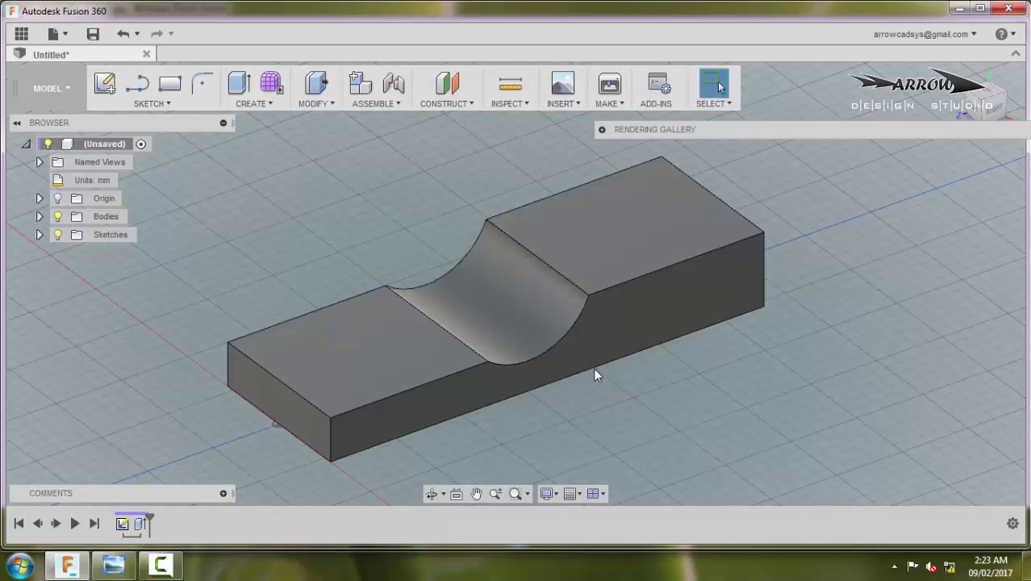
key("alt+Tab")
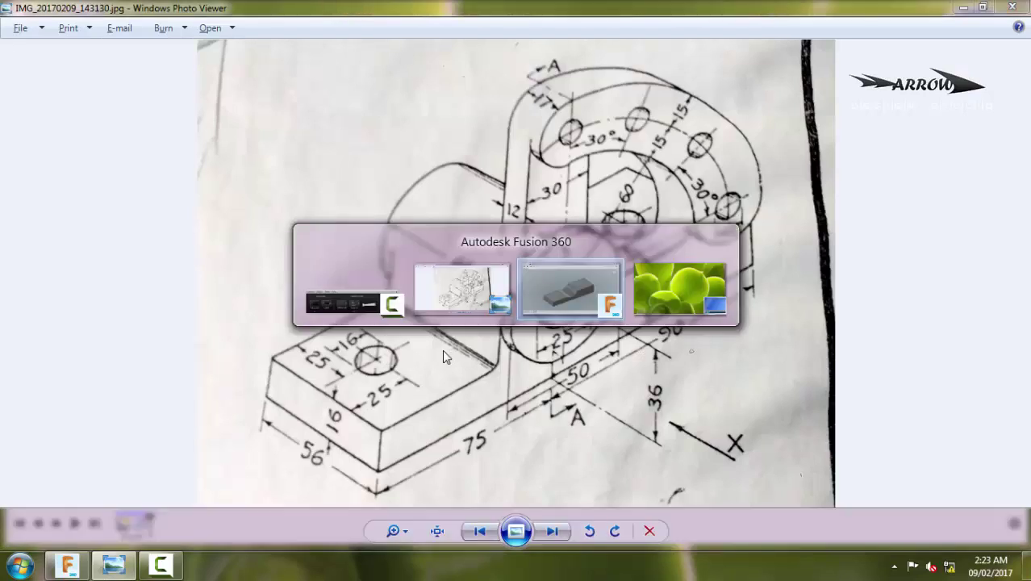
key("alt+Tab")
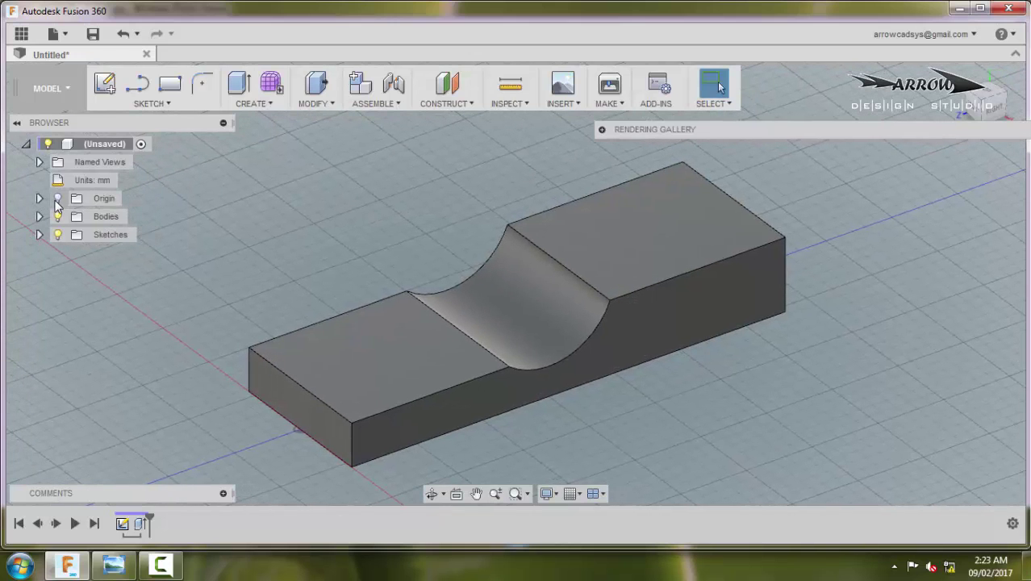
left_click(148, 103)
left_click(141, 121)
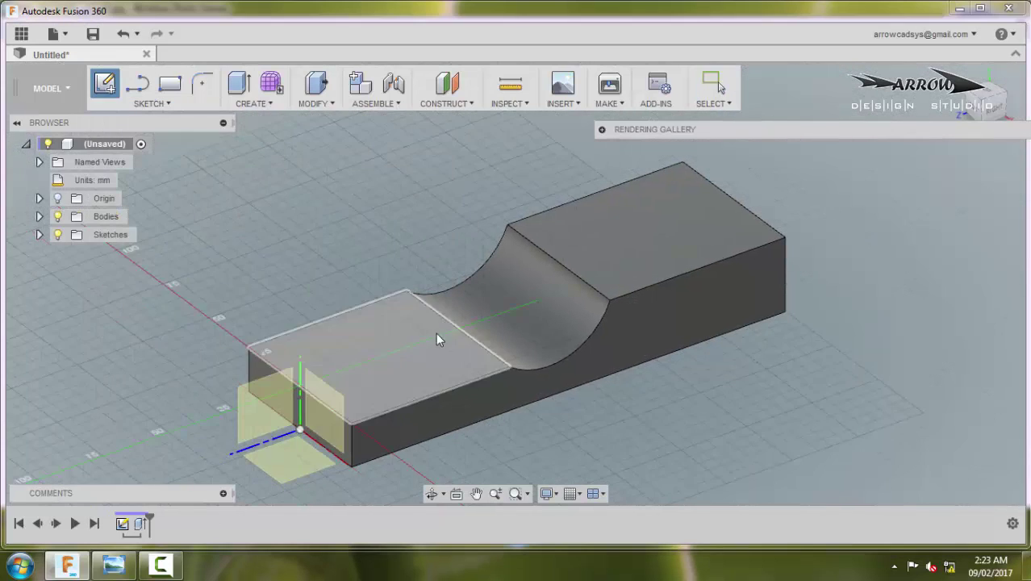
left_click(241, 400)
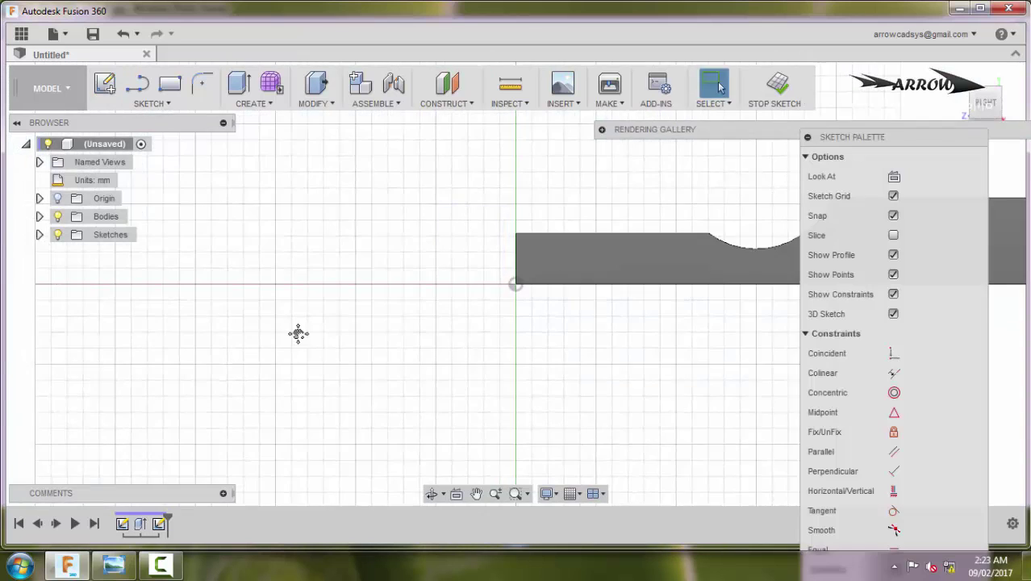
key("c")
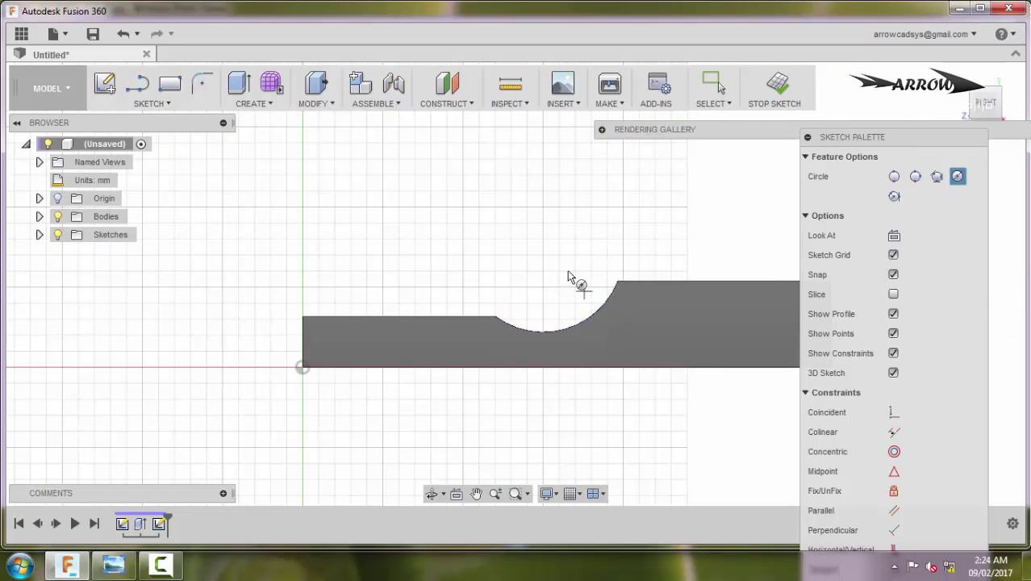
key("Escape")
left_click(561, 333)
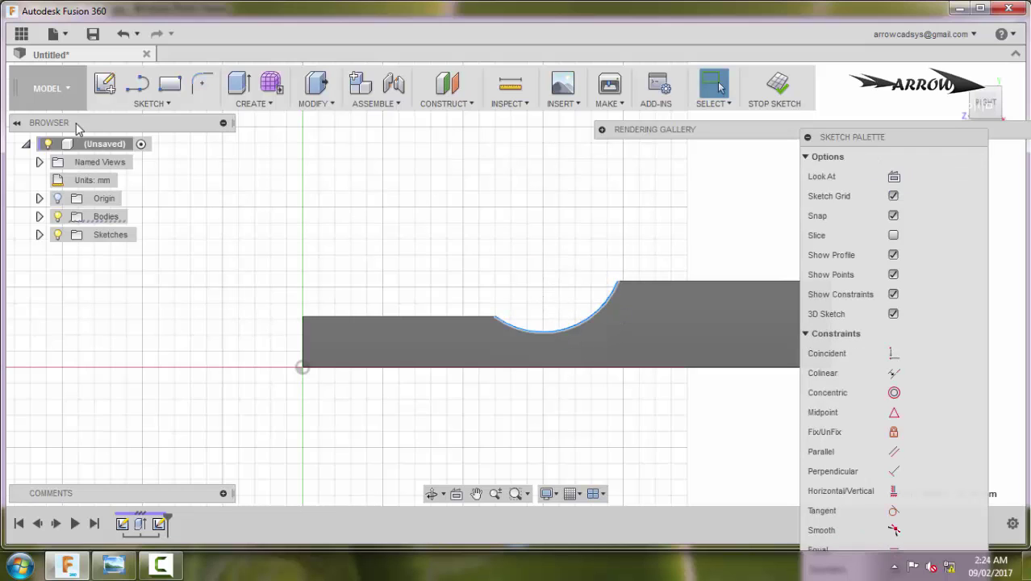
left_click(144, 104)
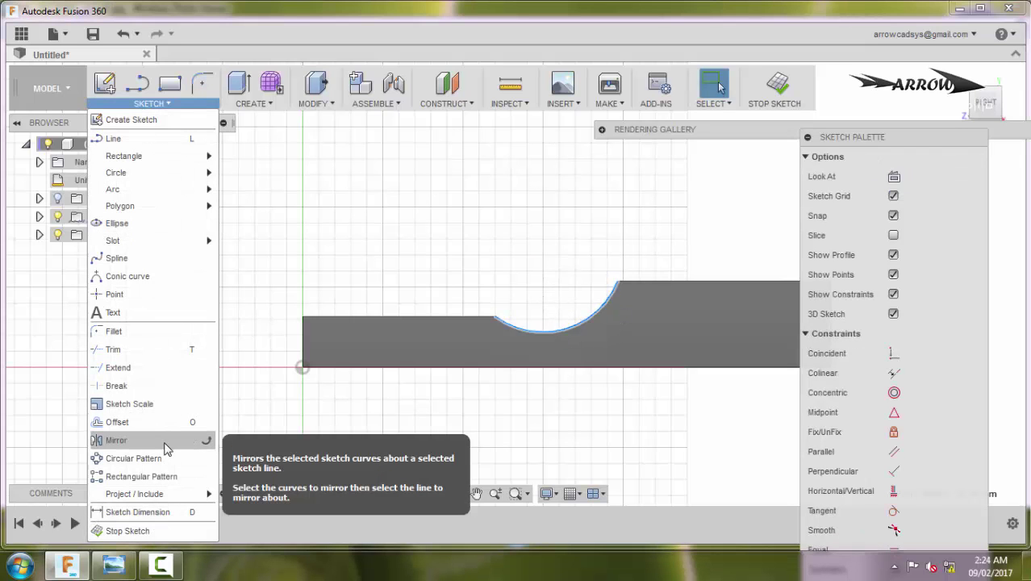
mouse_move(201, 494)
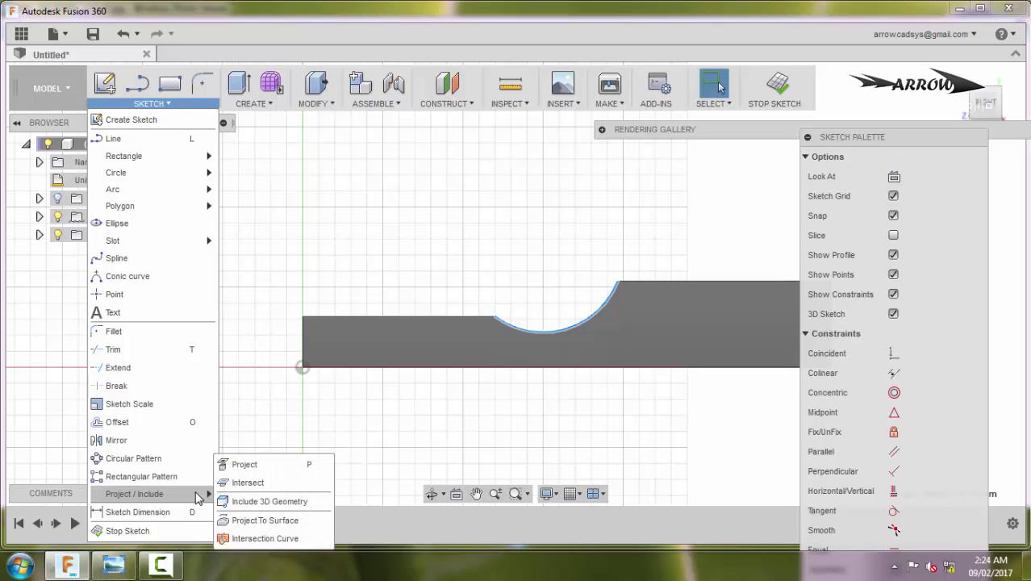
left_click(262, 467)
middle_click_drag(460, 276, 334, 270)
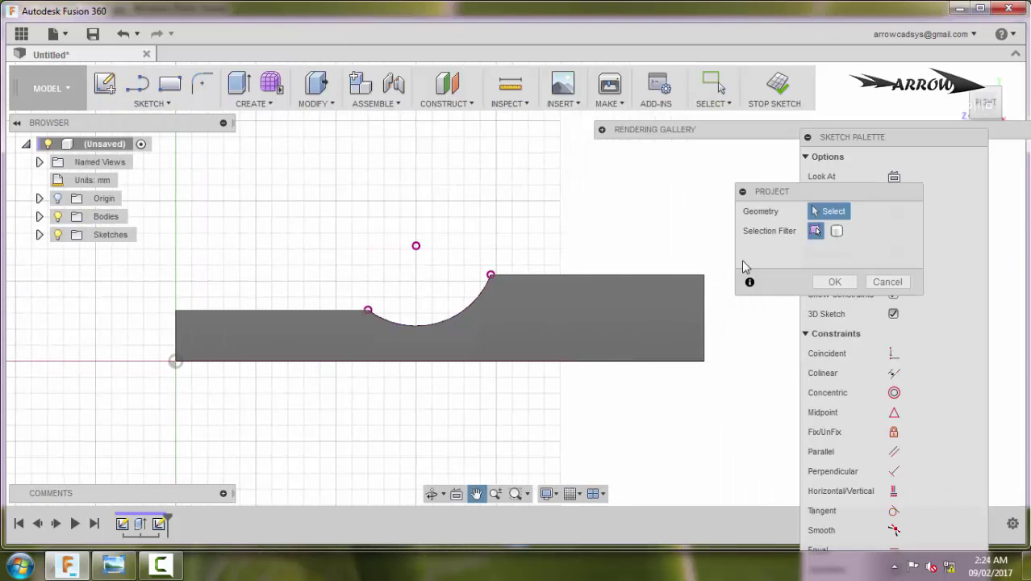
left_click(886, 282)
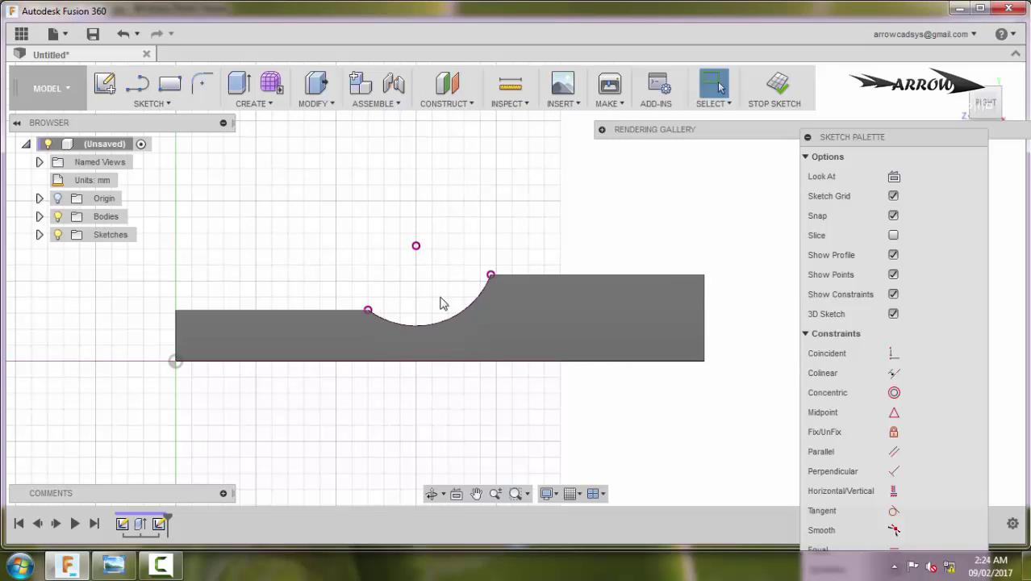
key("c")
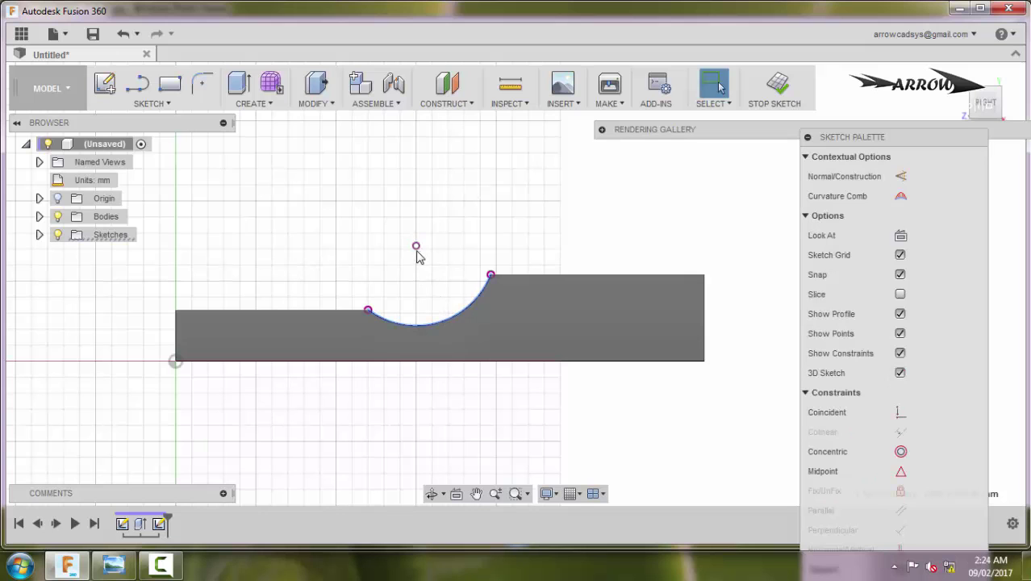
- Draw a circle on the arc's centre reaching the arc endpoint, matching the Ø50 arc
left_click(416, 246)
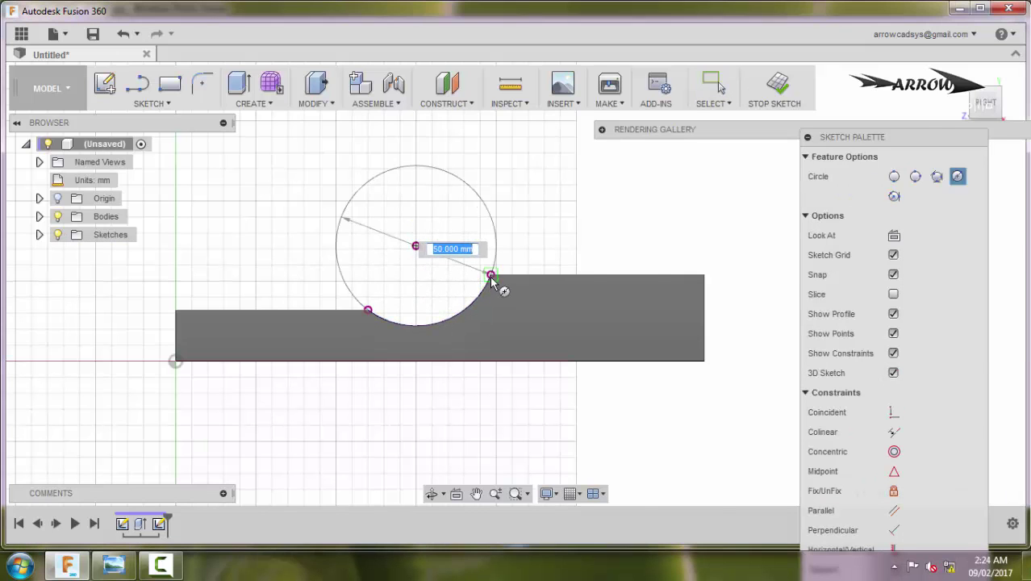
left_click(489, 275)
key("Escape")
left_click_drag(297, 255, 537, 365)
left_click(521, 417)
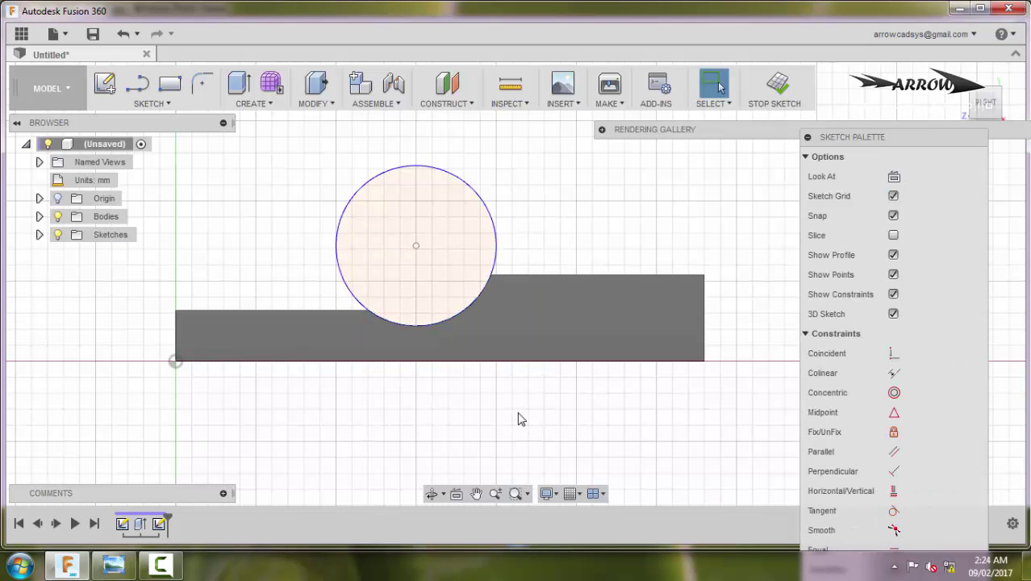
middle_click_drag(521, 416, 506, 434)
- Add a concentric Ø25 mm bore circle on the same centre
key("c")
left_click(409, 268)
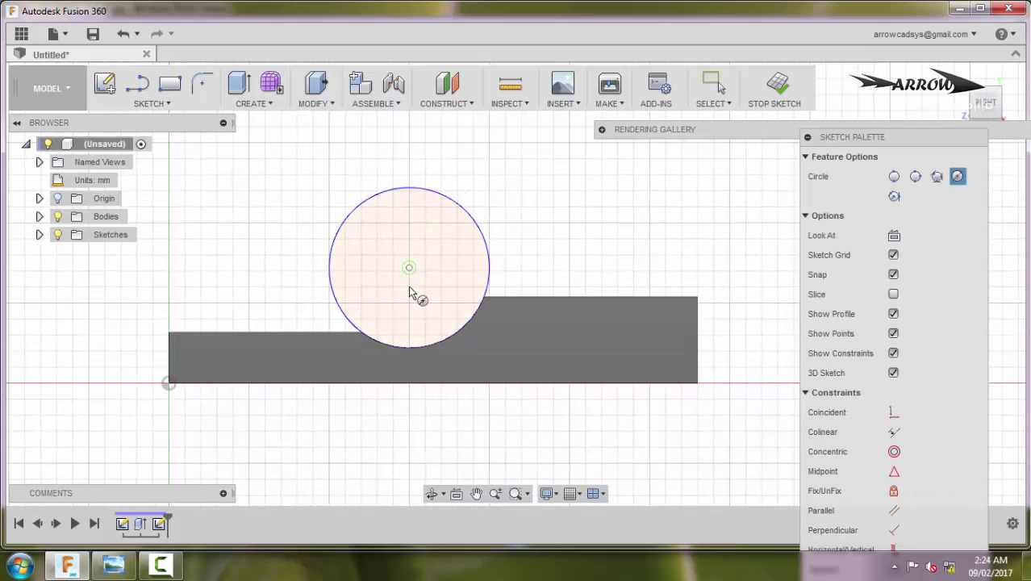
key("alt+Tab")
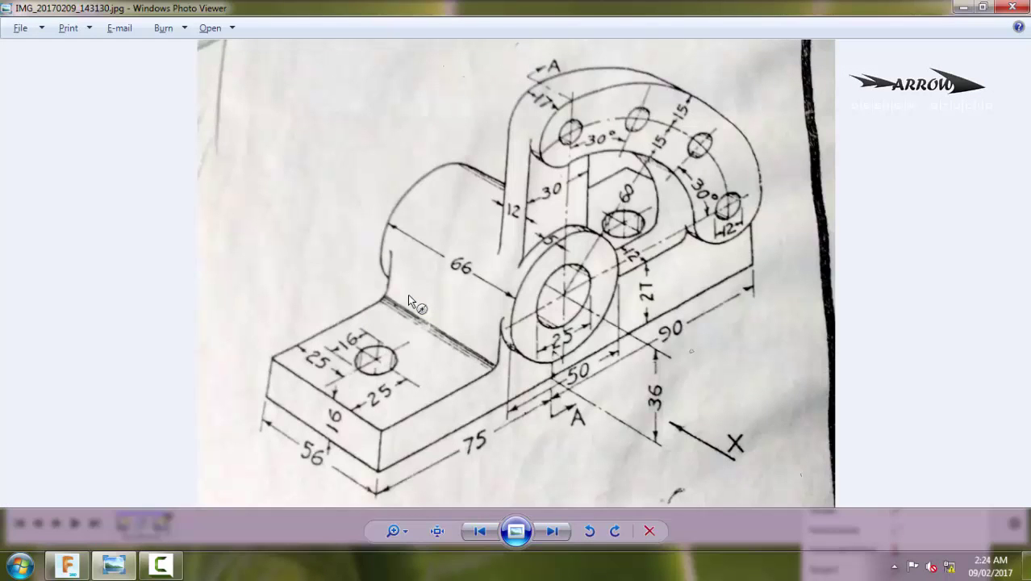
key("alt+Tab")
type("25")
key("Return")
key("Escape")
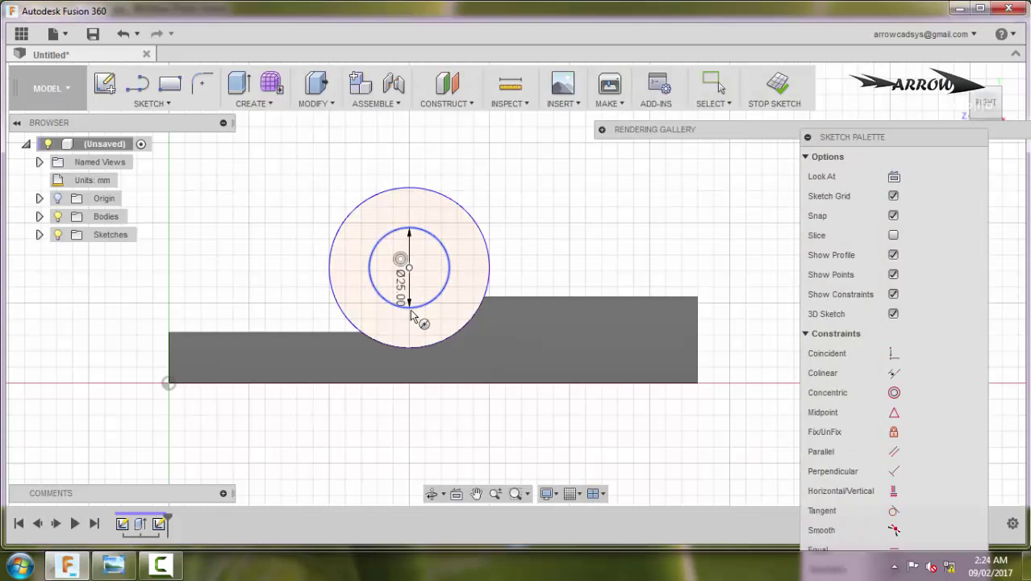
key("l")
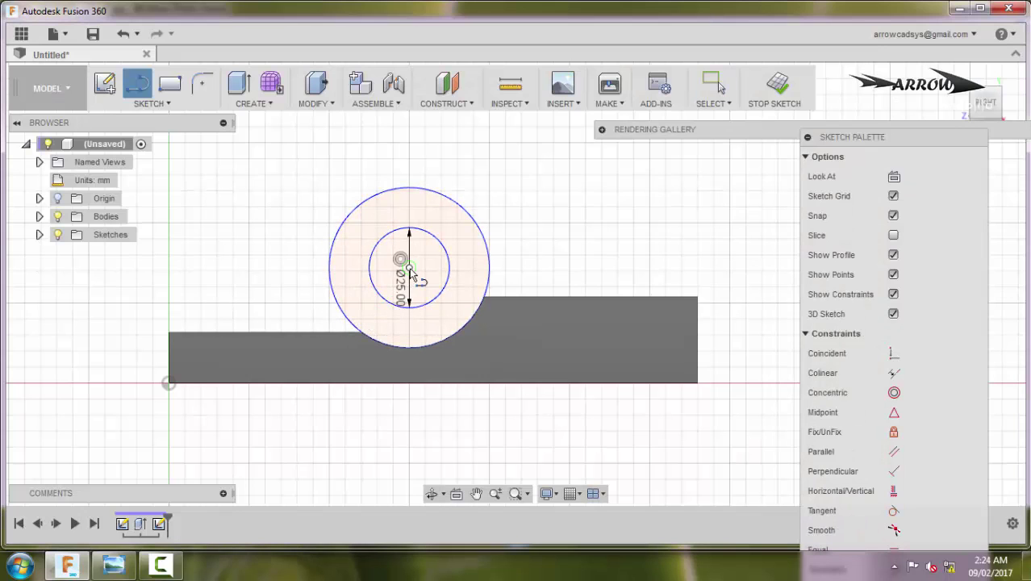
- Draw a vertical line from the outer circle's left edge down to the base's top edge
left_click(329, 267)
left_click(329, 330)
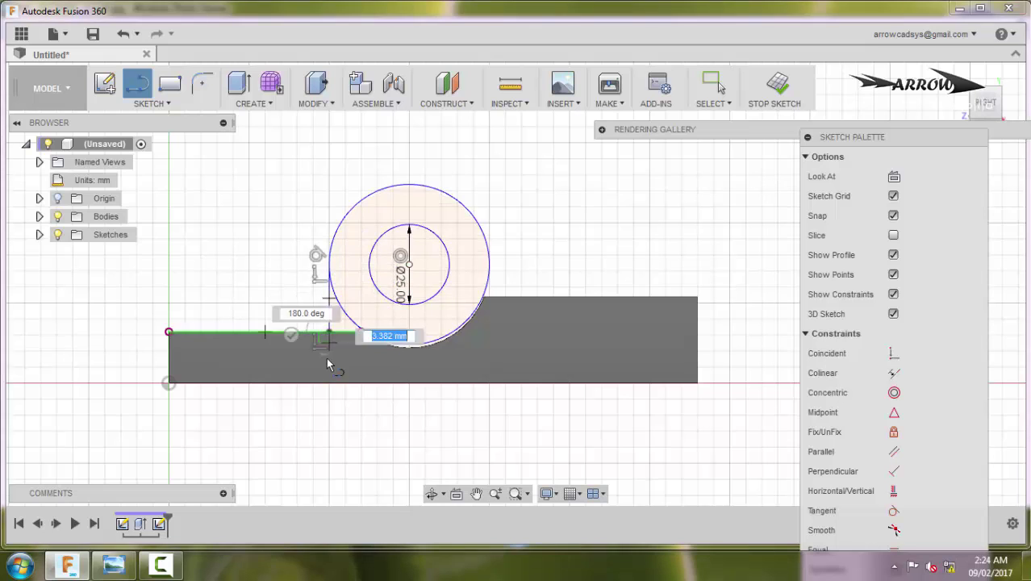
key("Escape")
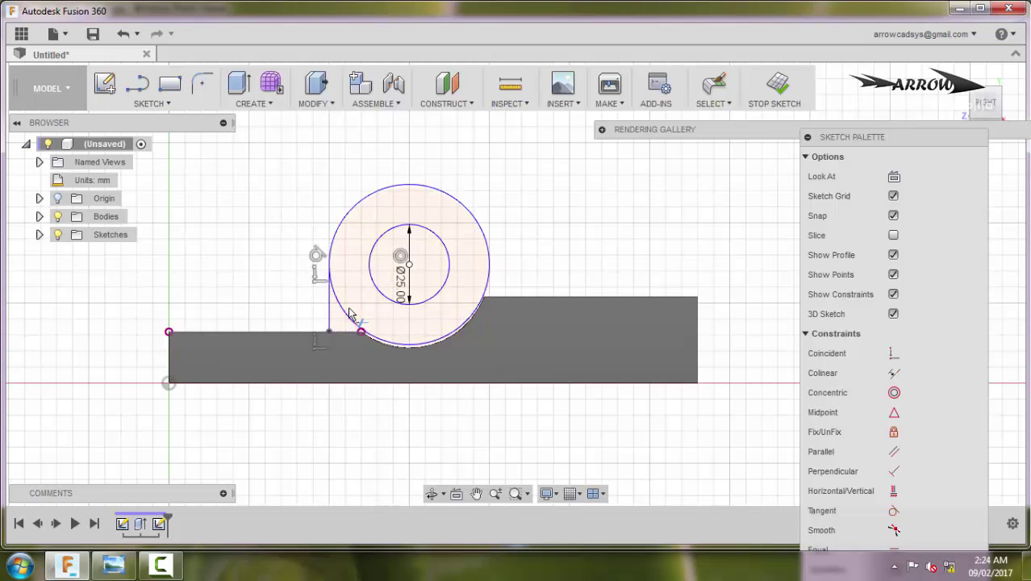
scroll(343, 353, "up", 2)
left_click(319, 307)
key("Delete")
scroll(344, 320, "up", 1)
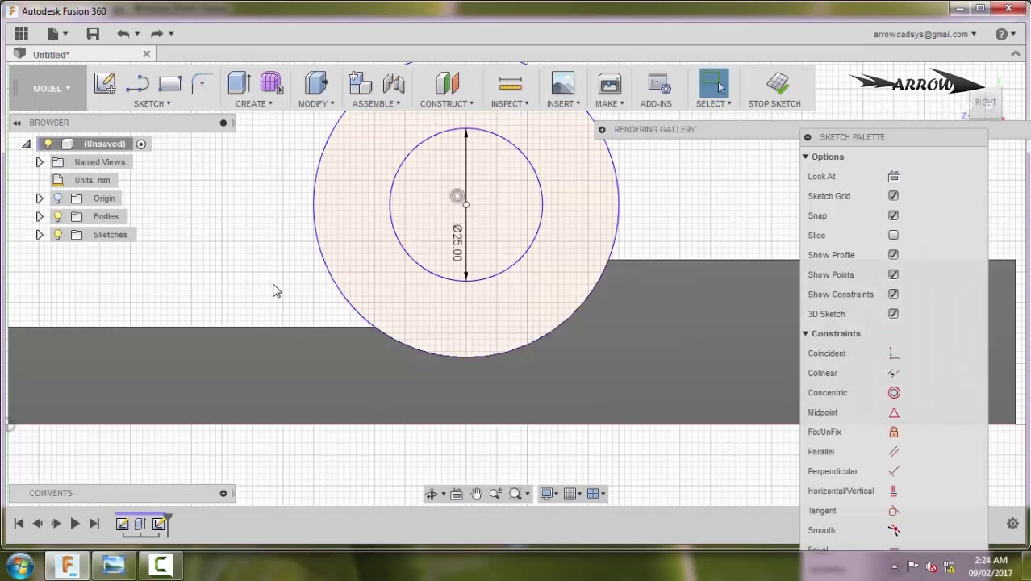
key("l")
left_click(466, 203)
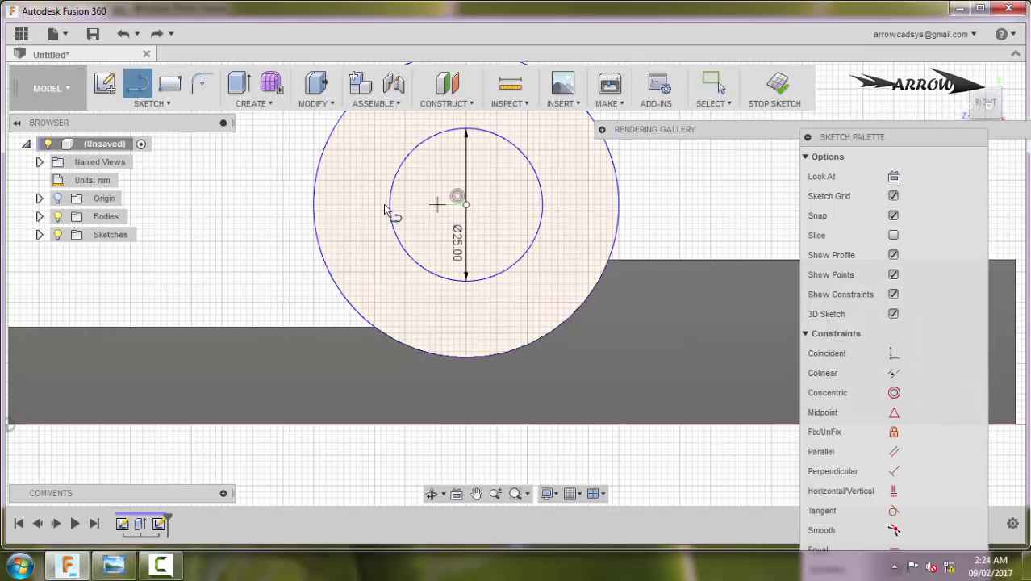
left_click(315, 203)
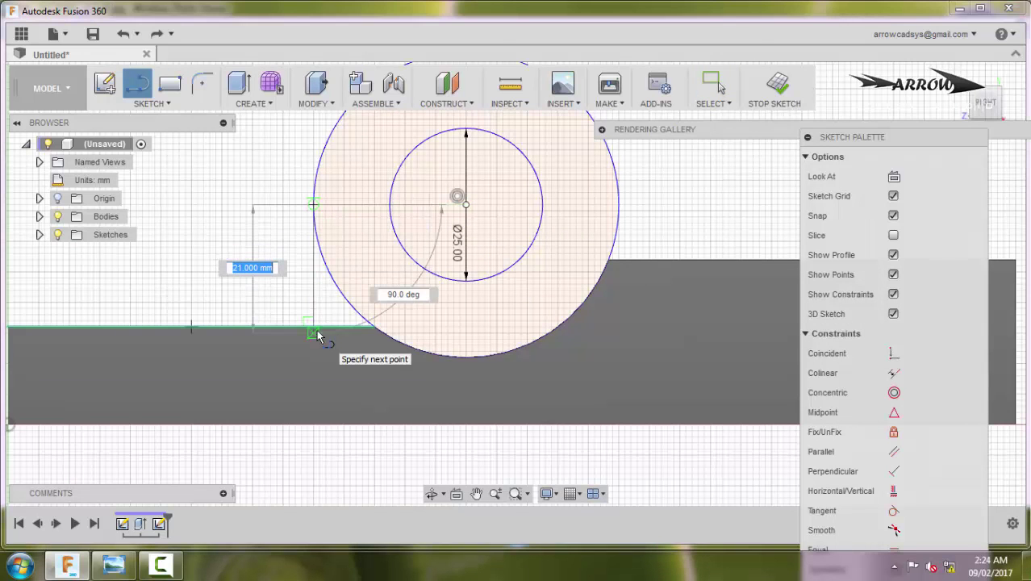
scroll(315, 331, "up", 2)
left_click(315, 329)
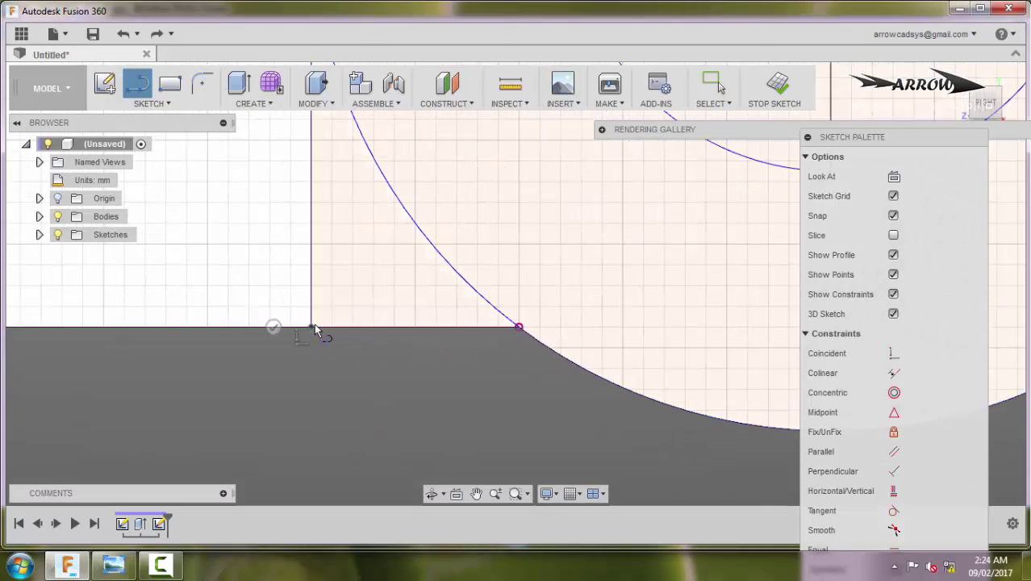
scroll(317, 333, "down", 2)
- Trim the circle's lower-left arc and finish the sketch
key("t")
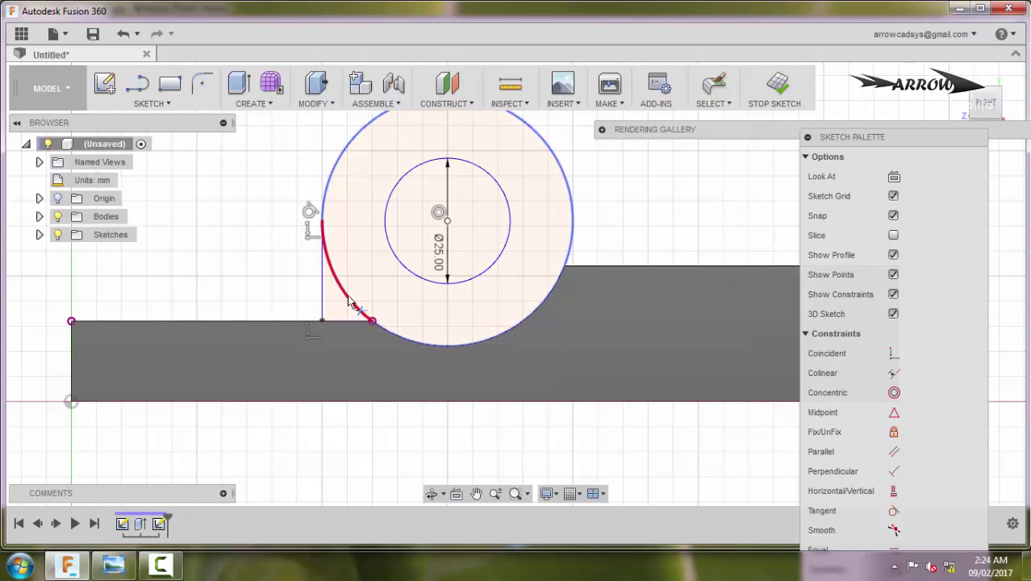
left_click(356, 305)
scroll(476, 295, "down", 2)
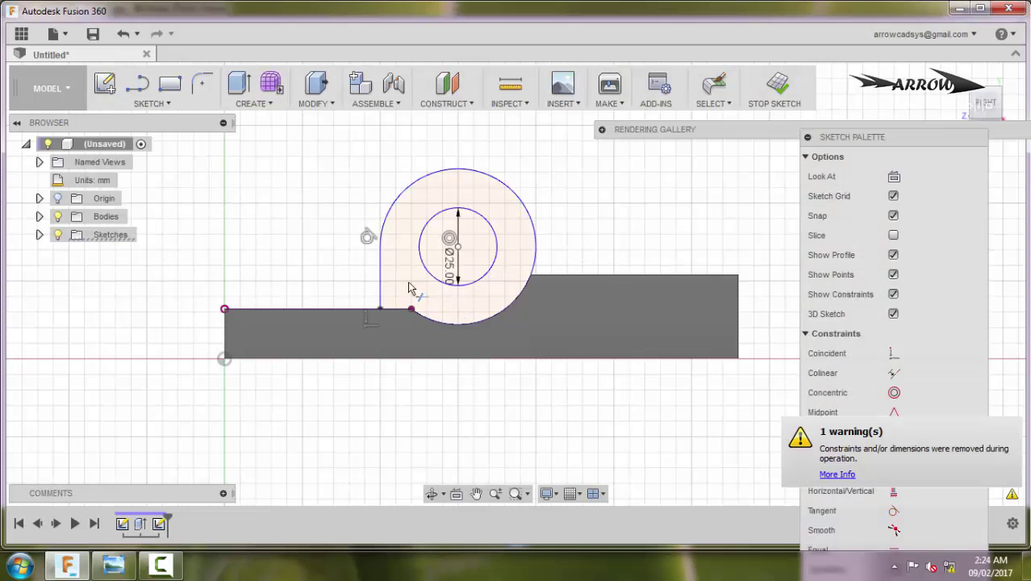
left_click(777, 84)
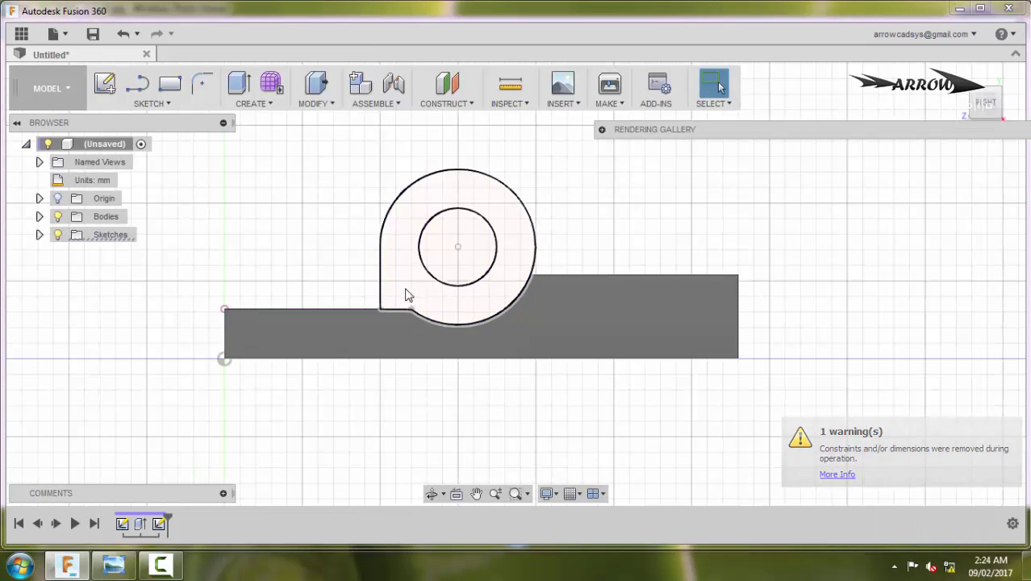
- Select the 1532.842 mm² boss-and-bore profile on the base's side face for extruding
left_click(406, 293)
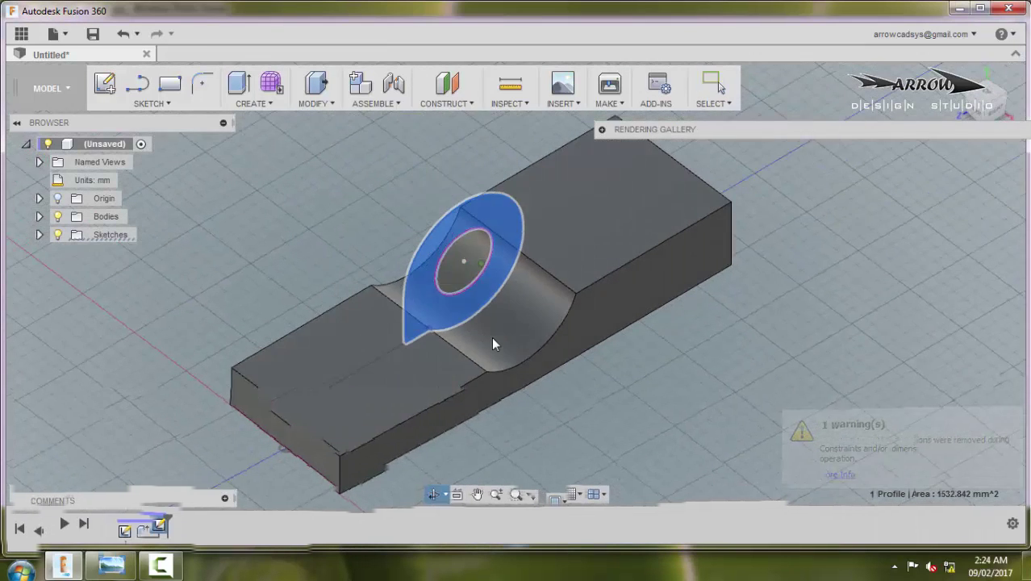